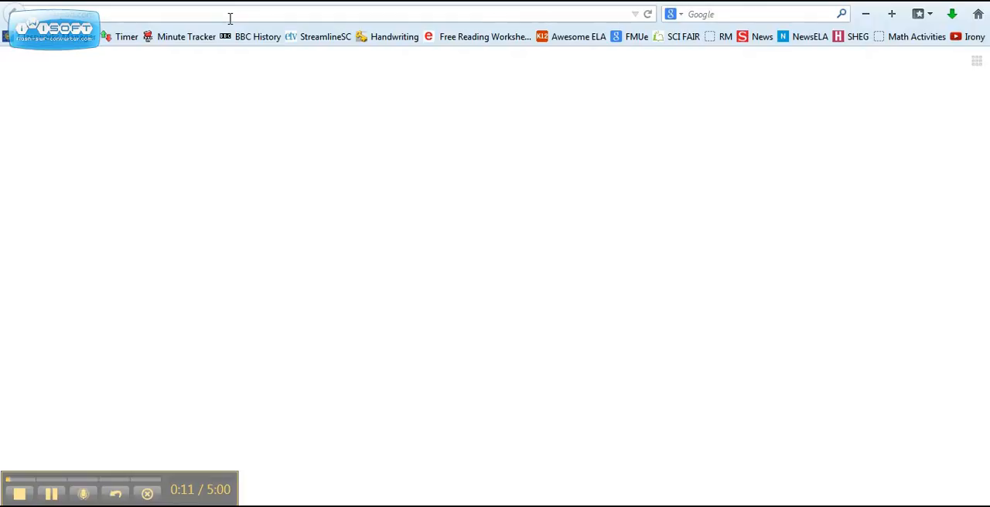
Open the Nearpod website's home page
left_click(230, 18)
left_click(230, 19)
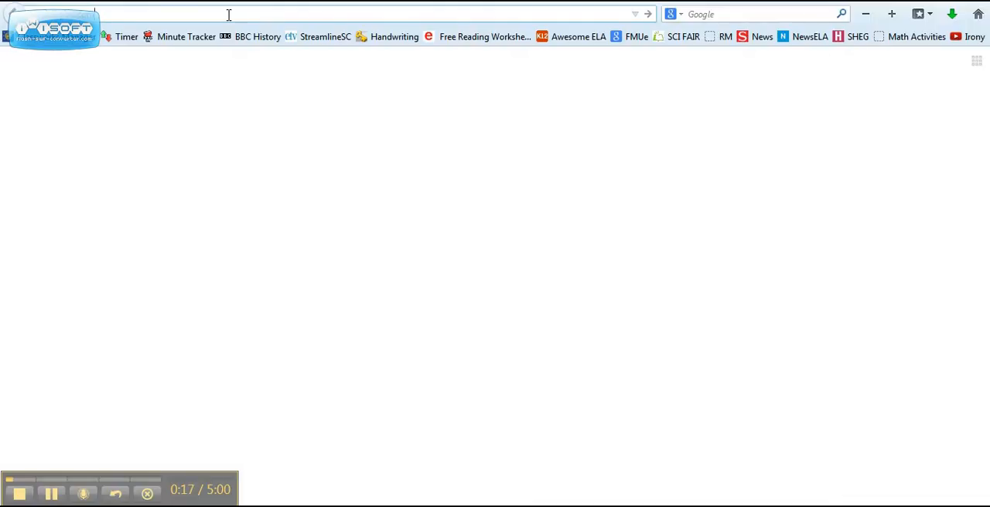
key("Return")
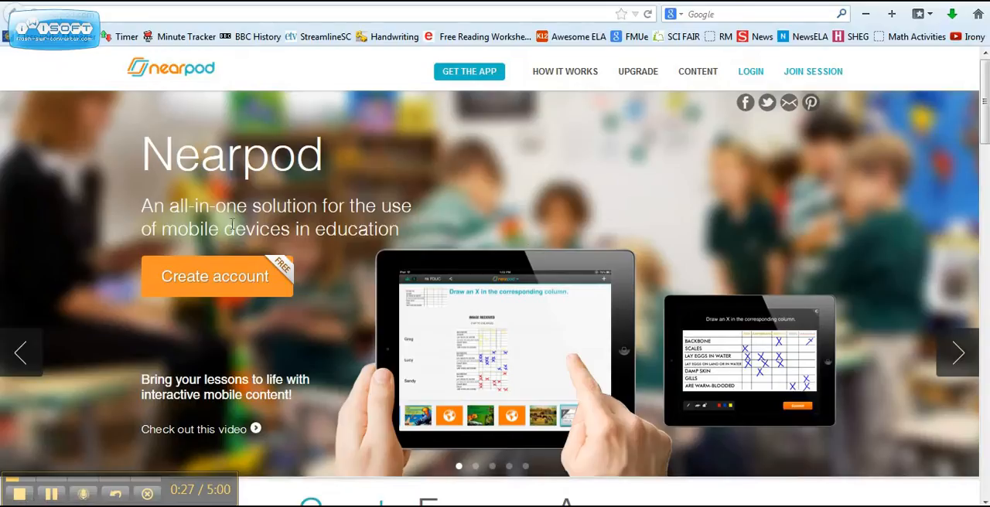
Look over the sign-up form for a new Nearpod account and return to the home page
left_click(198, 292)
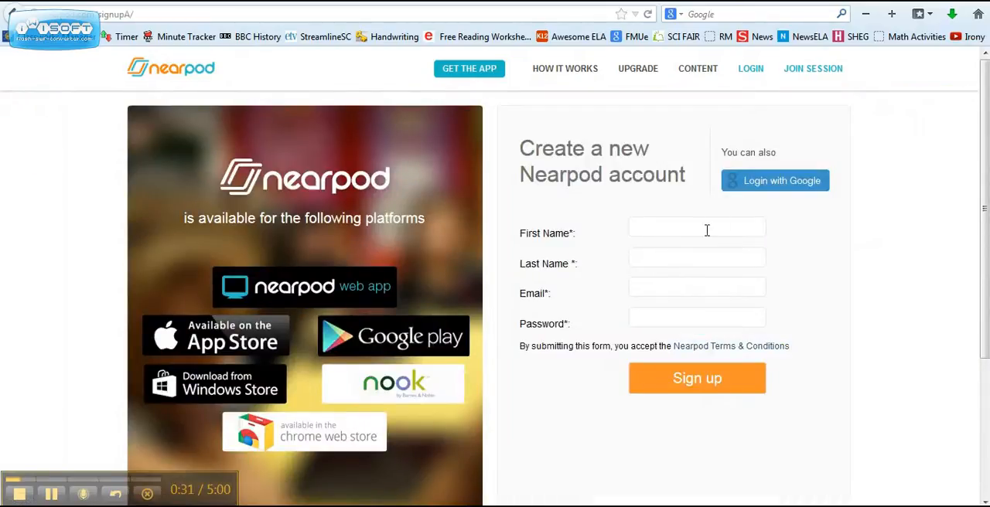
left_click(707, 229)
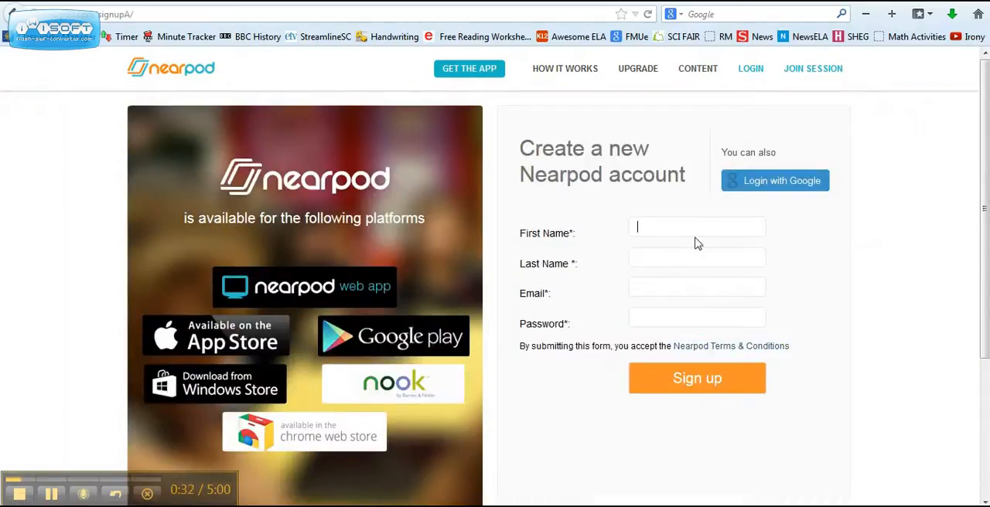
left_click(640, 316)
left_click(13, 13)
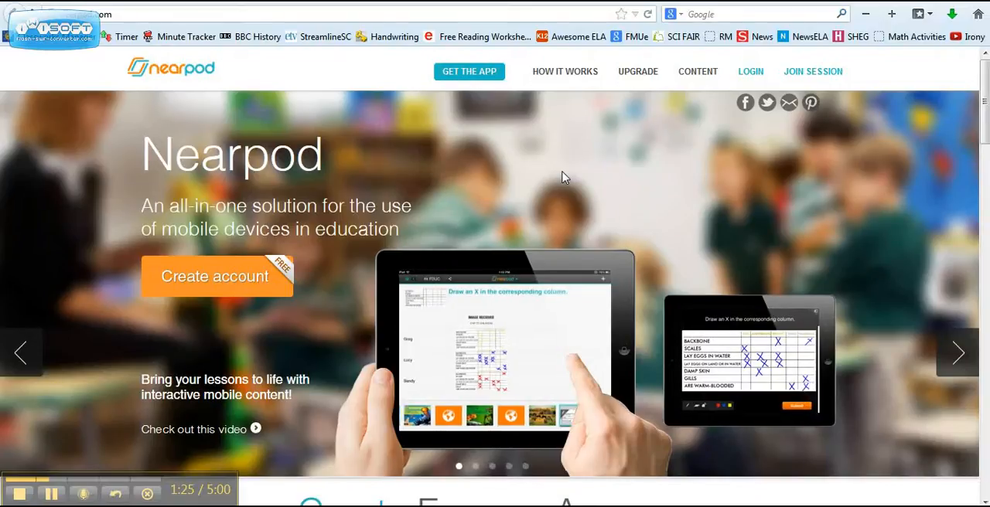
left_click(566, 14)
left_click(567, 16)
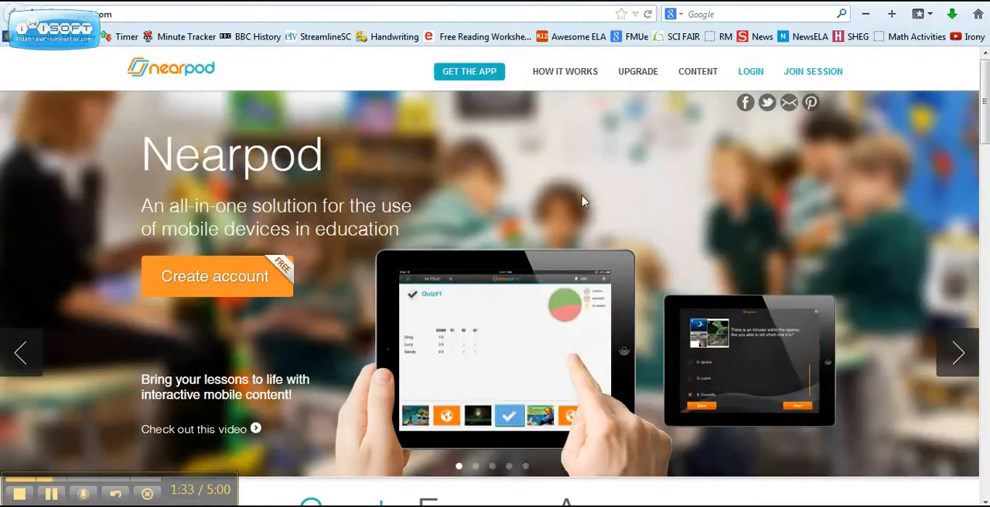
Open the login form, check its username and password fields, and close the form
left_click(750, 71)
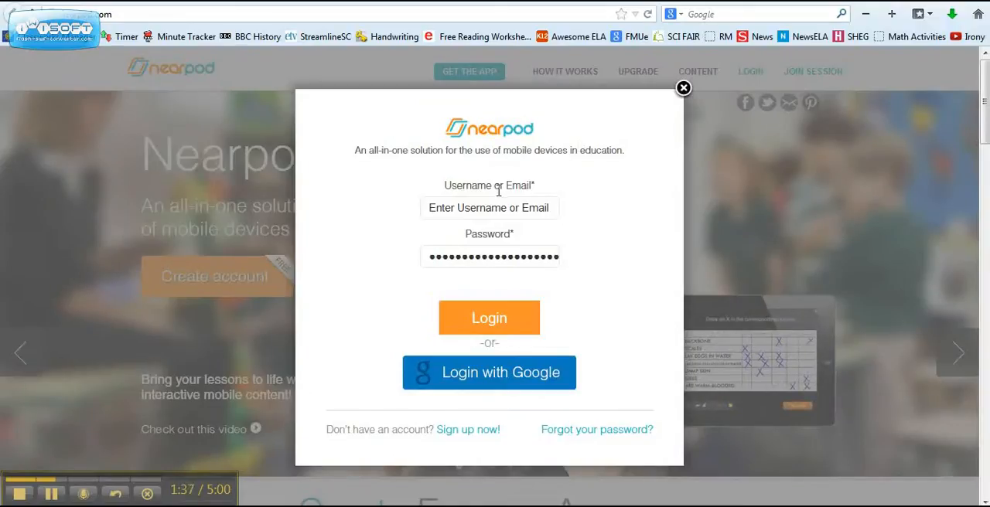
left_click(497, 205)
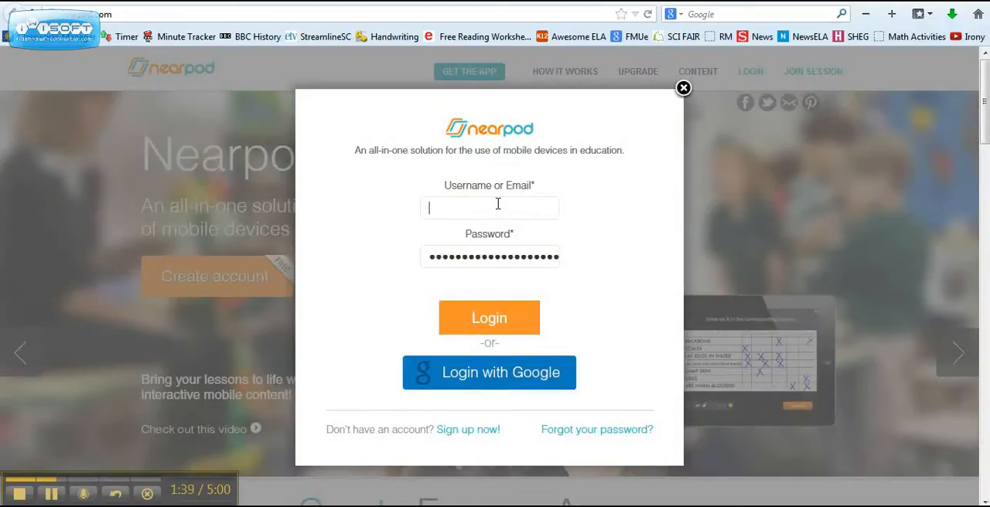
left_click(469, 264)
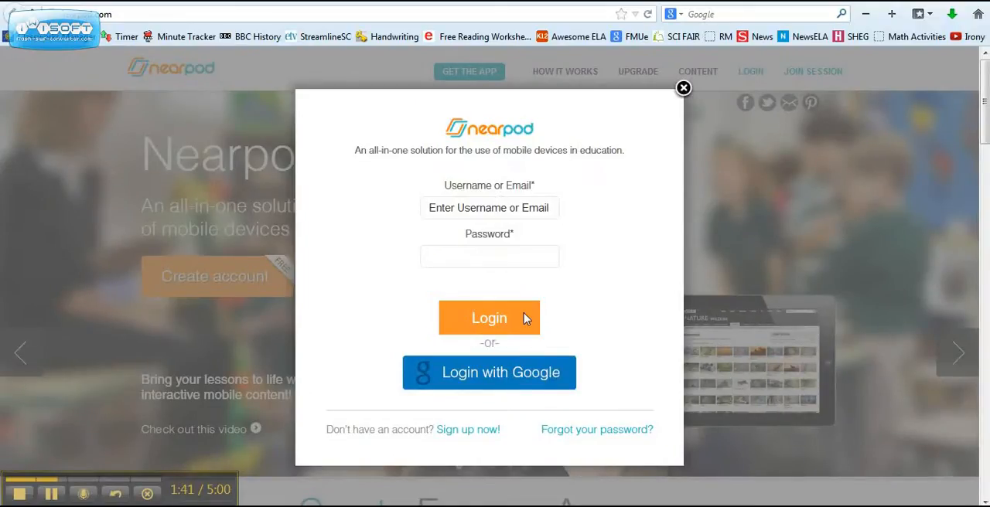
left_click(683, 88)
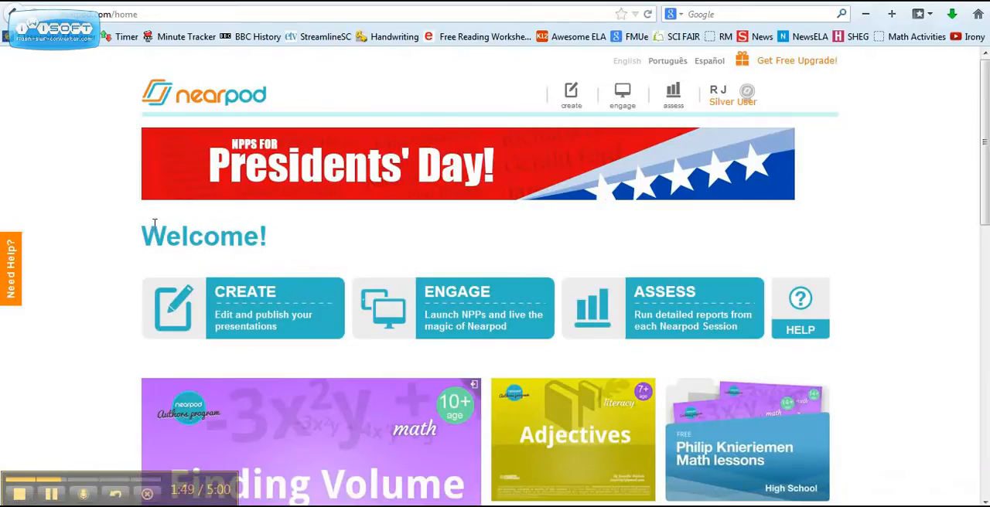
Start a new presentation from the presentations page and review the supported file formats and upload sources
left_click(222, 307)
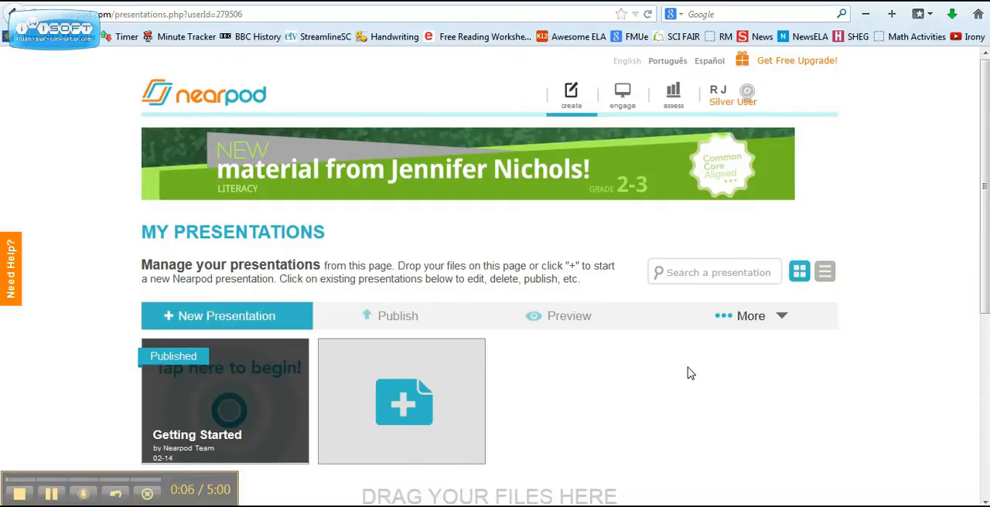
left_click(401, 393)
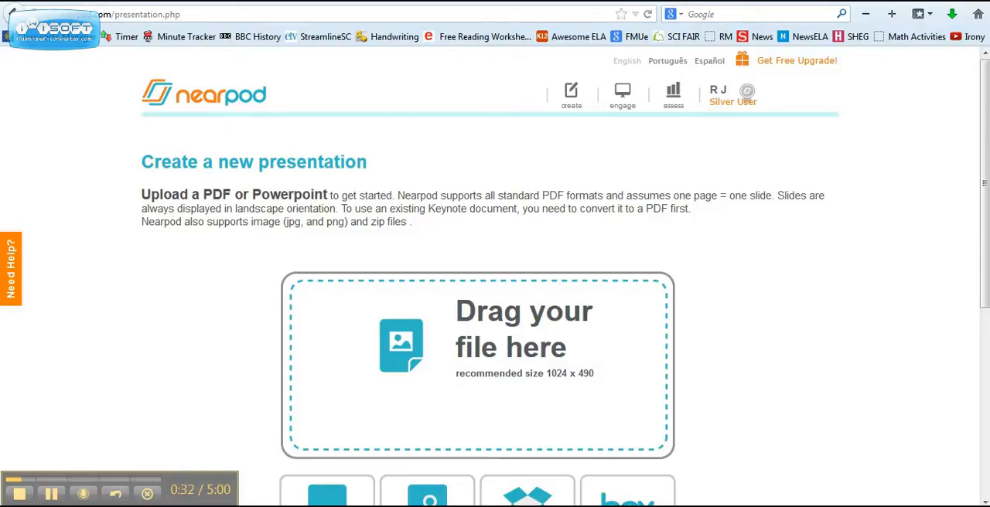
scroll(986, 197, "down", 1)
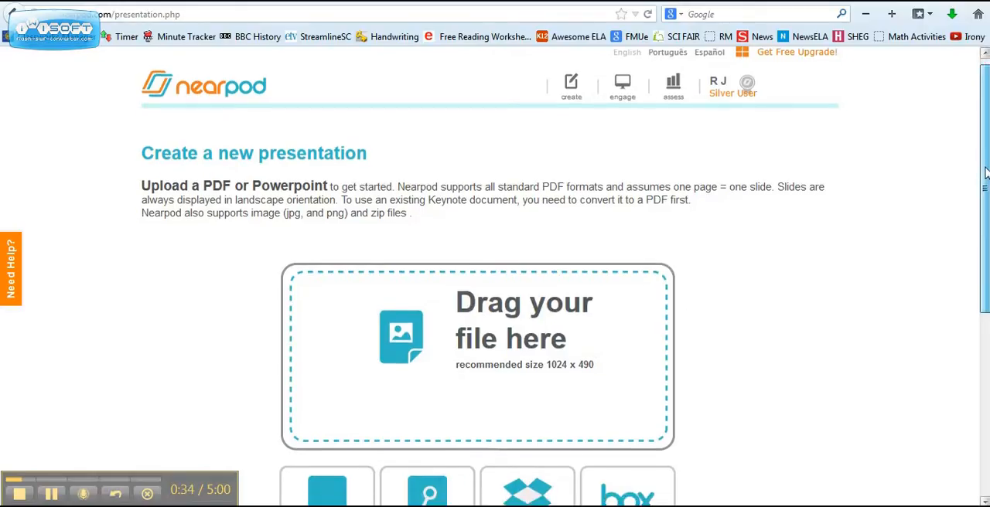
left_click_drag(986, 197, 986, 226)
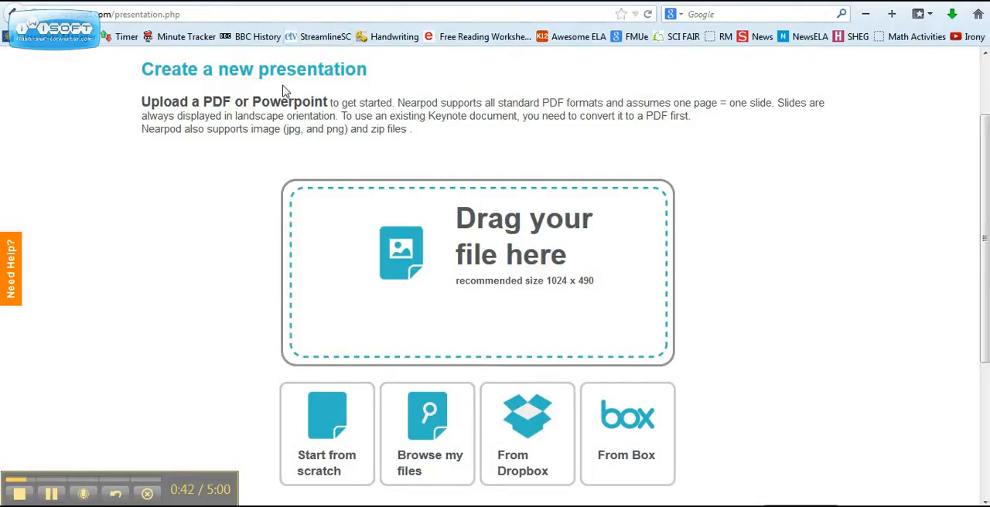
left_click_drag(222, 101, 283, 101)
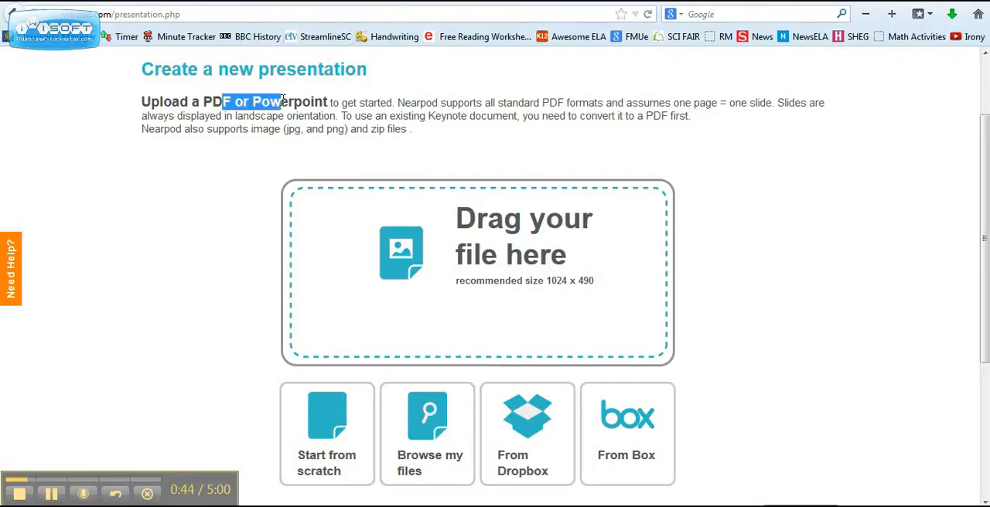
left_click(283, 102)
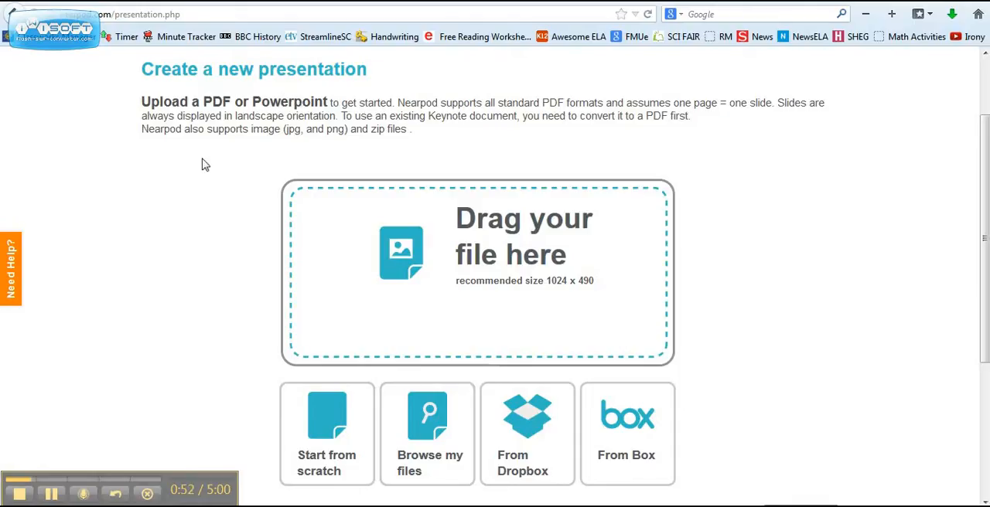
Upload the IMG_0001 PDF from the Details folder on the desktop into the new presentation
left_click(398, 410)
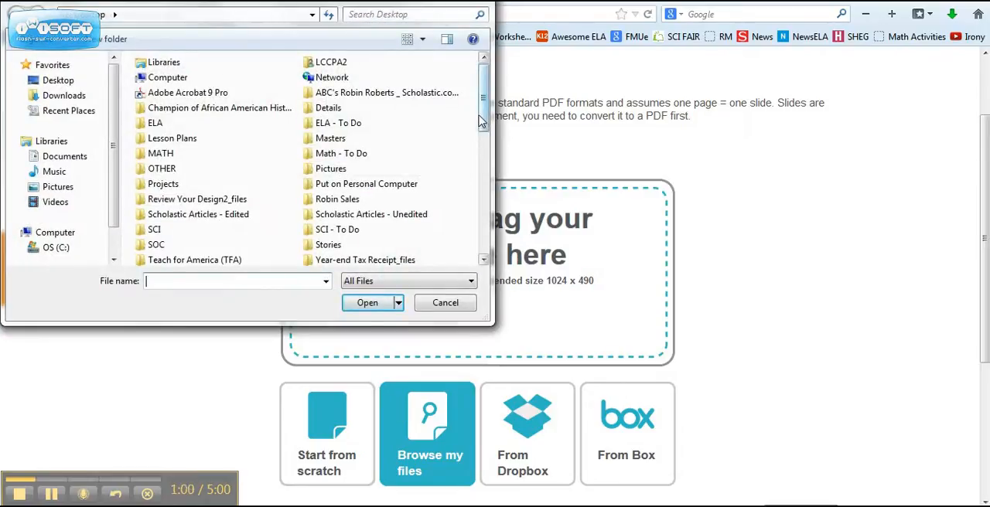
left_click_drag(480, 125, 485, 116)
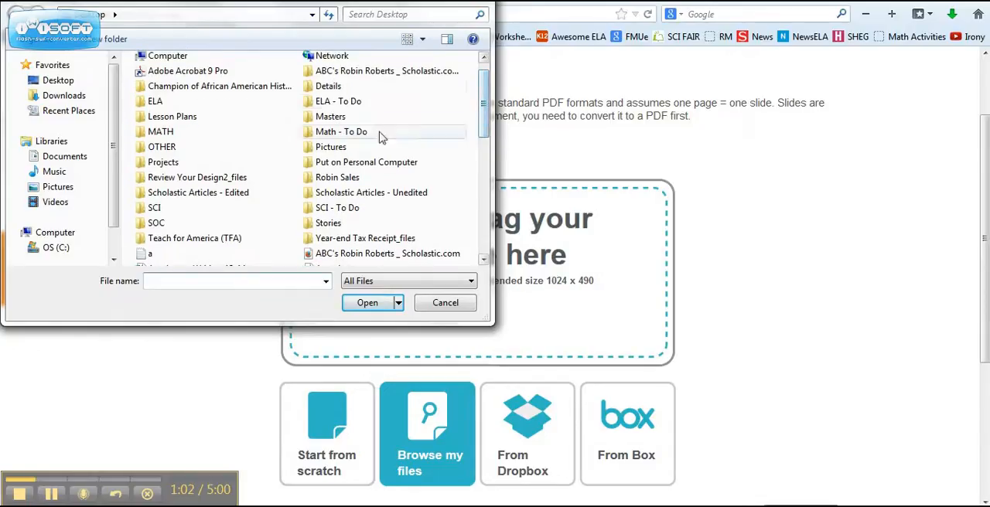
double_click(330, 85)
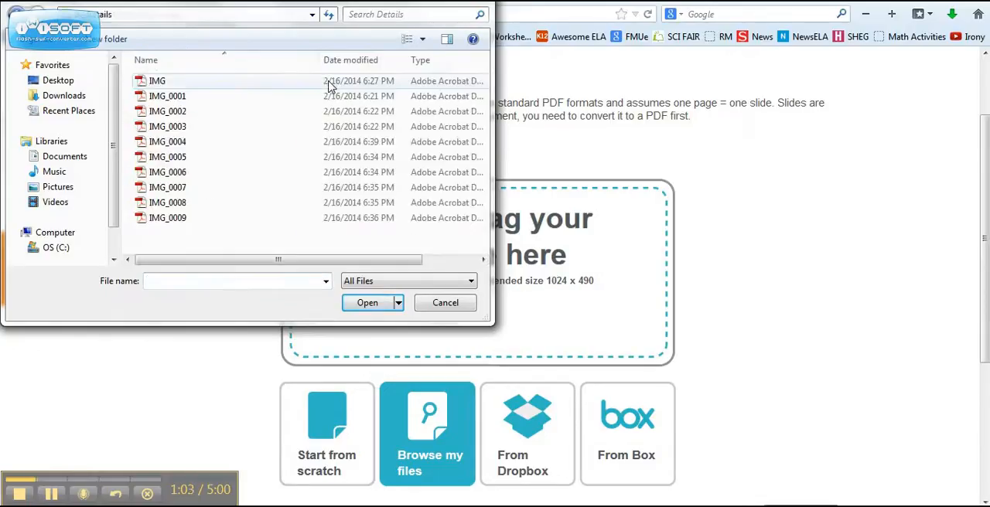
left_click(197, 97)
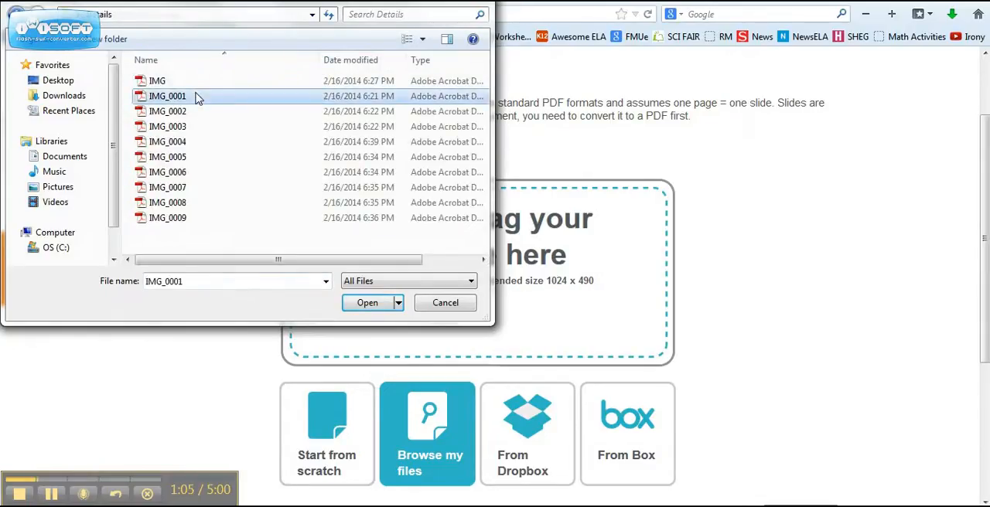
left_click(350, 307)
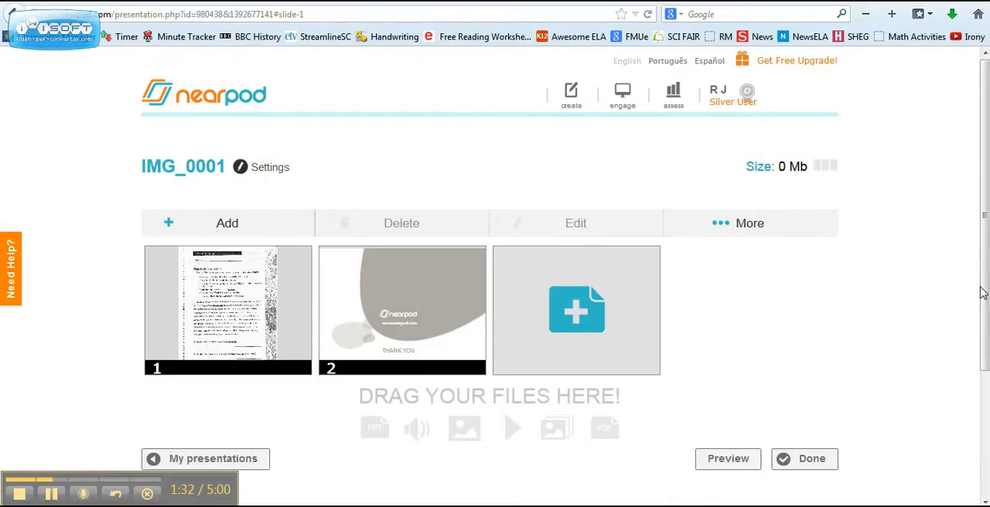
Delete the second slide, the Nearpod thank-you page, from the presentation
left_click(458, 341)
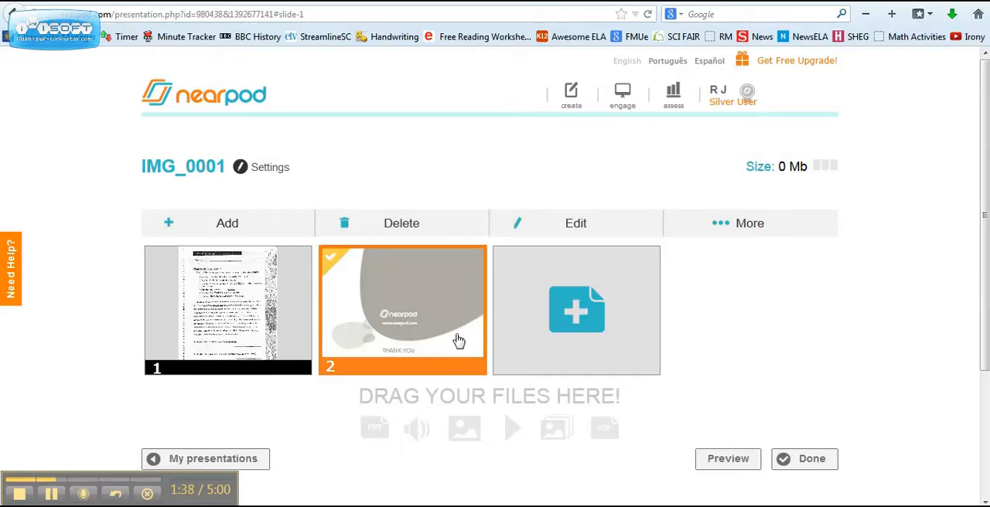
left_click(433, 229)
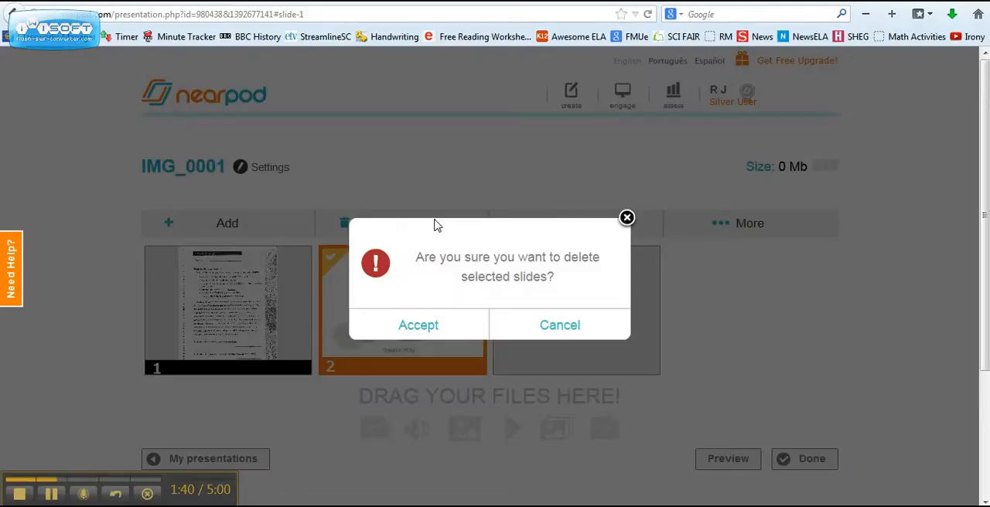
left_click(433, 331)
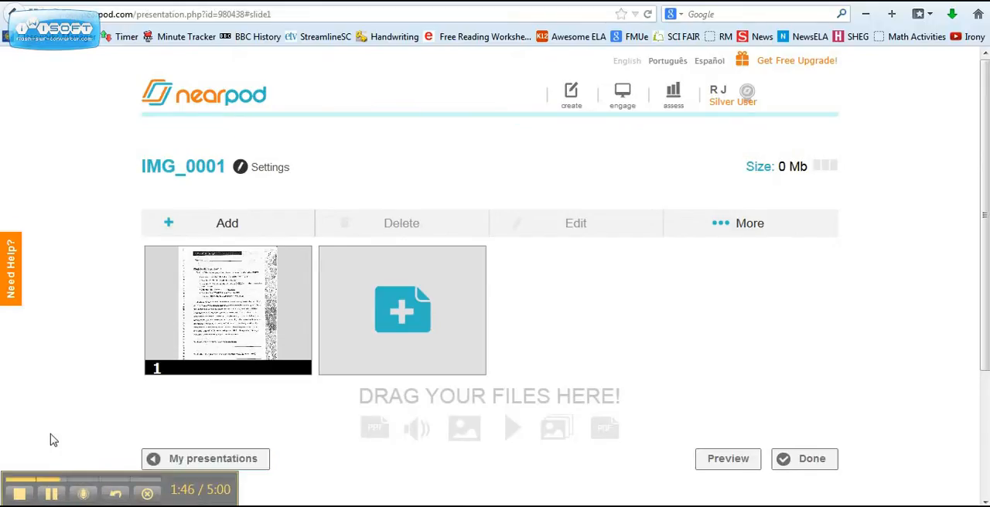
Open the first slide for editing, look over the worksheet, and add text boxes on top of it
double_click(220, 340)
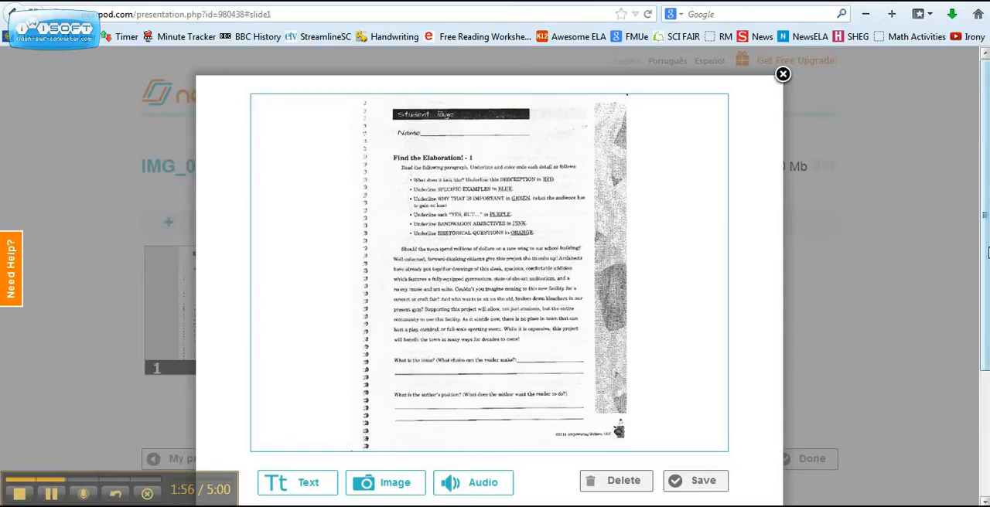
left_click_drag(988, 268, 987, 310)
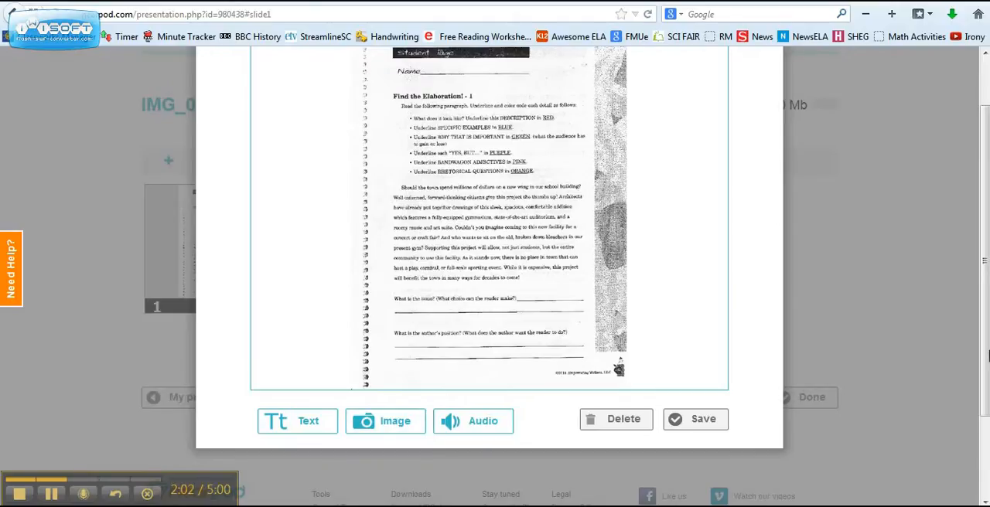
scroll(987, 356, "up", 1)
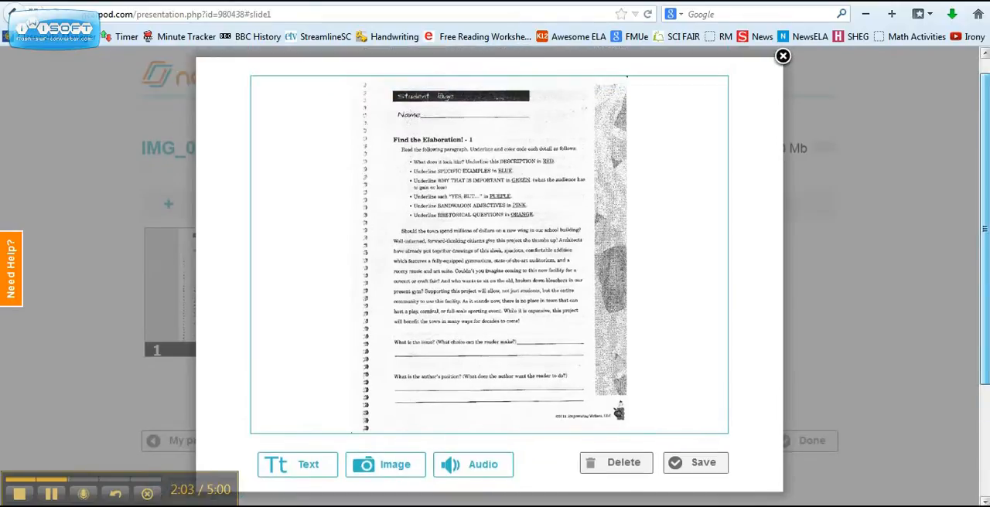
left_click(65, 495)
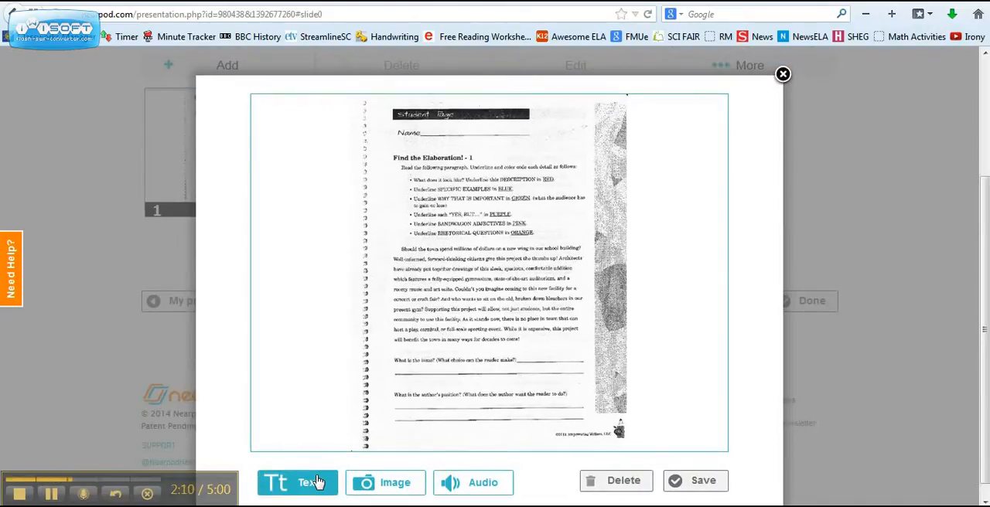
left_click(317, 482)
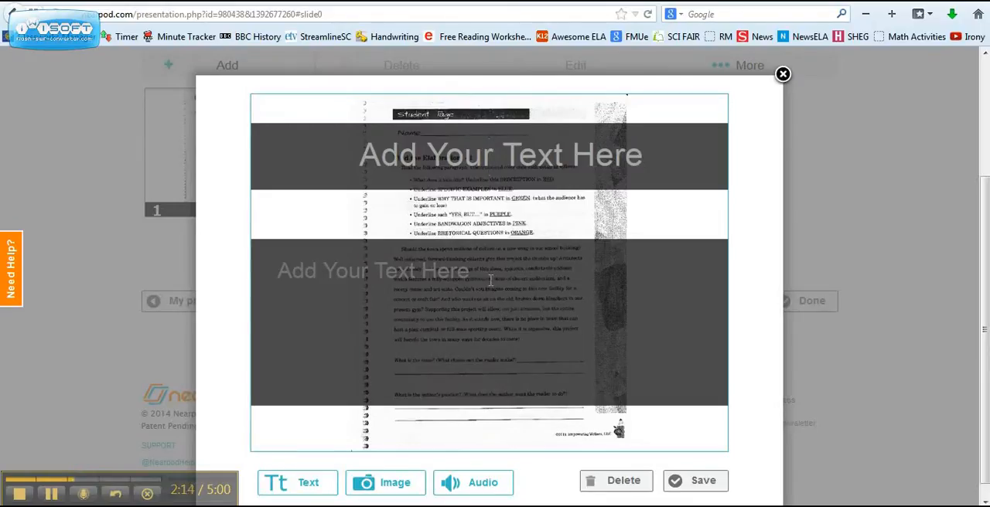
type("Title")
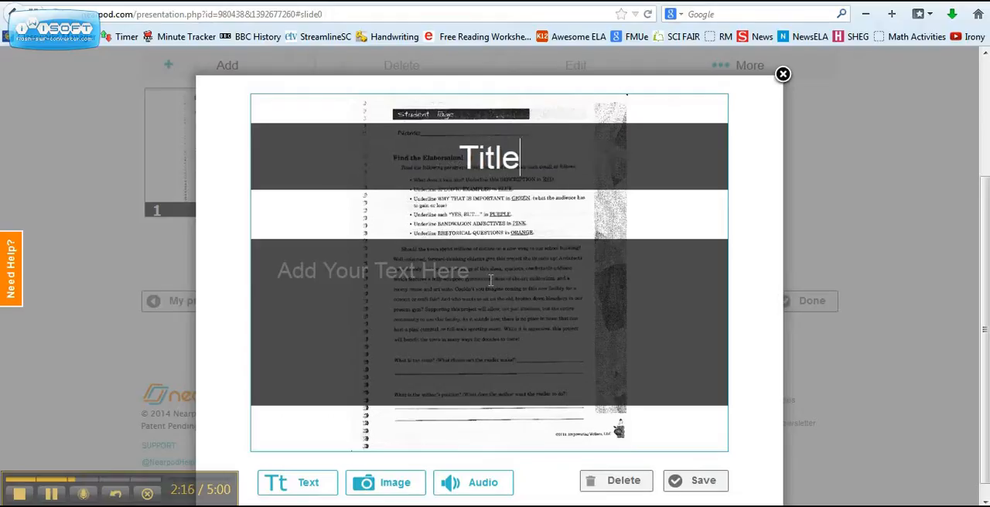
key("BackSpace")
key("BackSpace")
key("BackSpace")
key("BackSpace")
key("BackSpace")
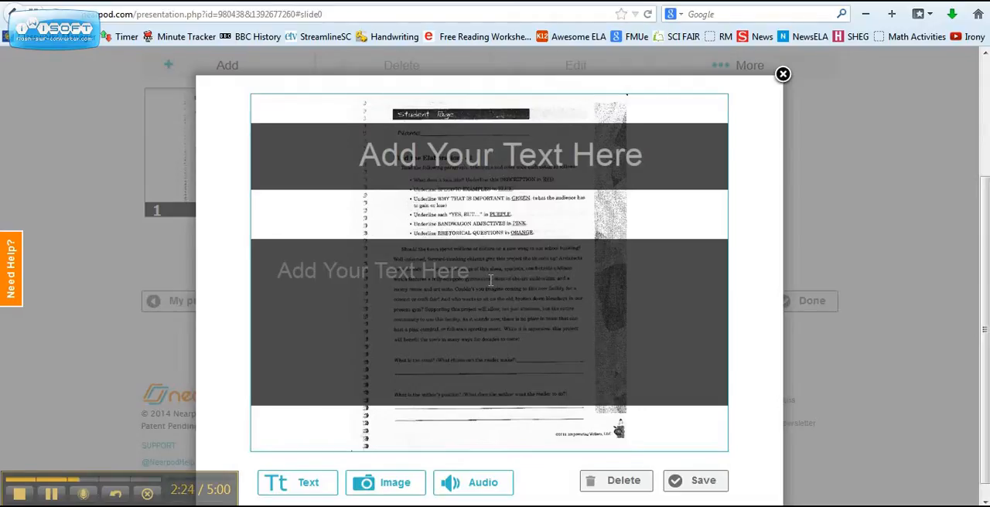
Title the slide "Adding Detail" and enter "You need detail in your essays!" as its body text
type("Adding ")
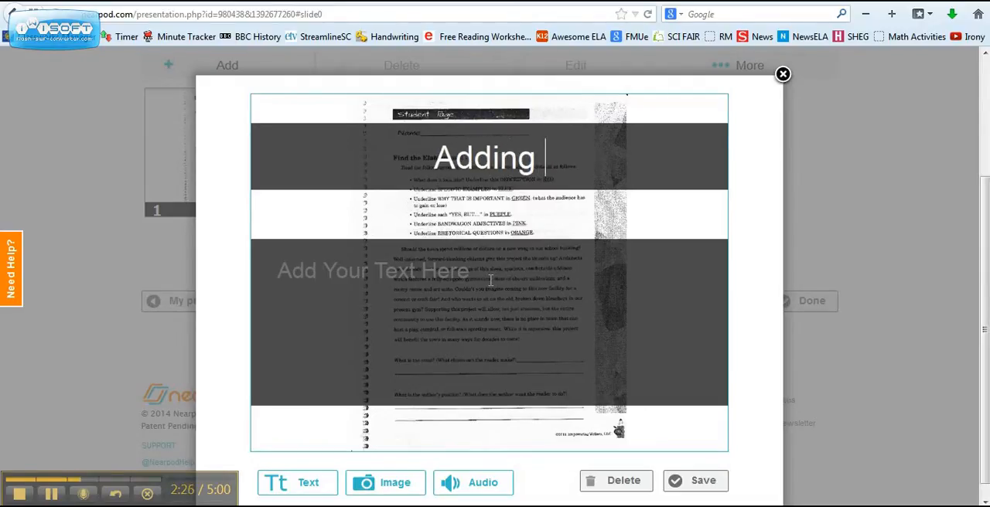
type("Detail")
left_click(473, 288)
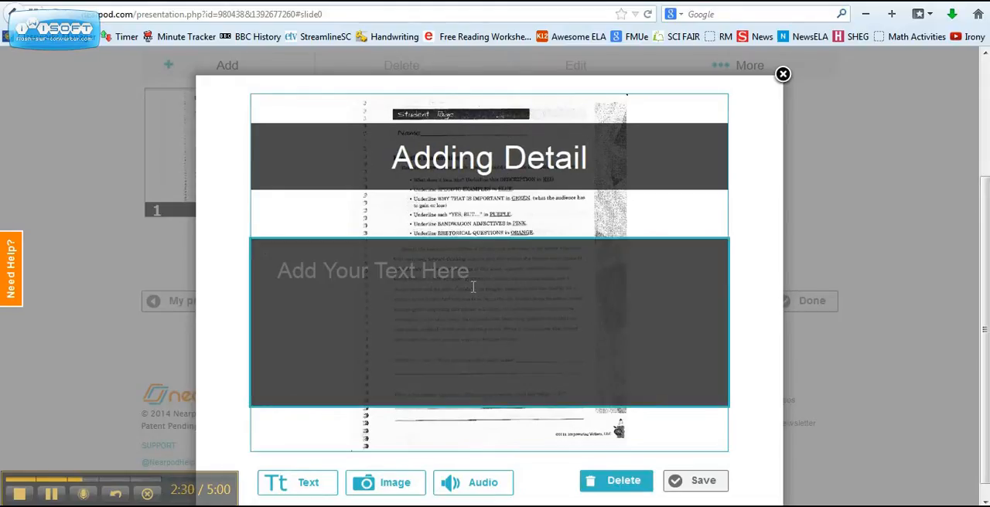
type("You")
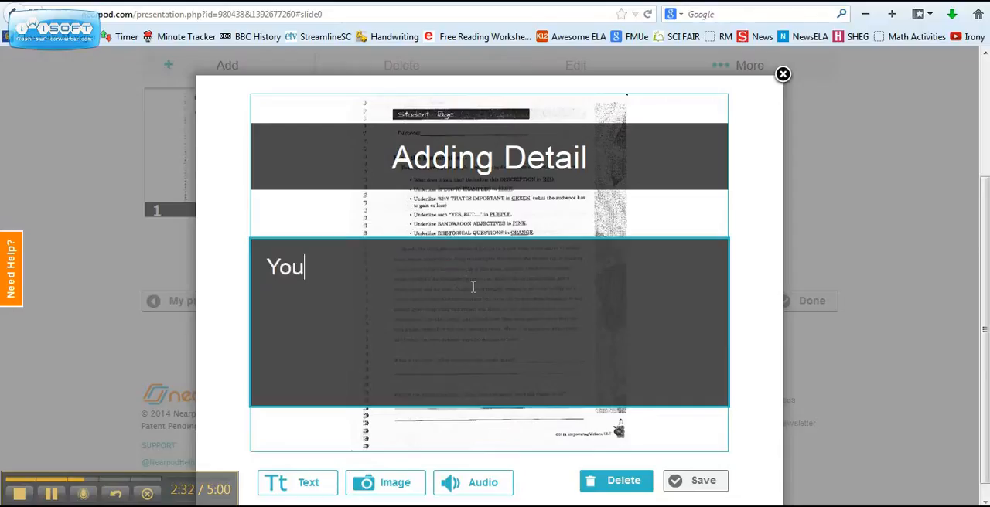
type(" need detail ")
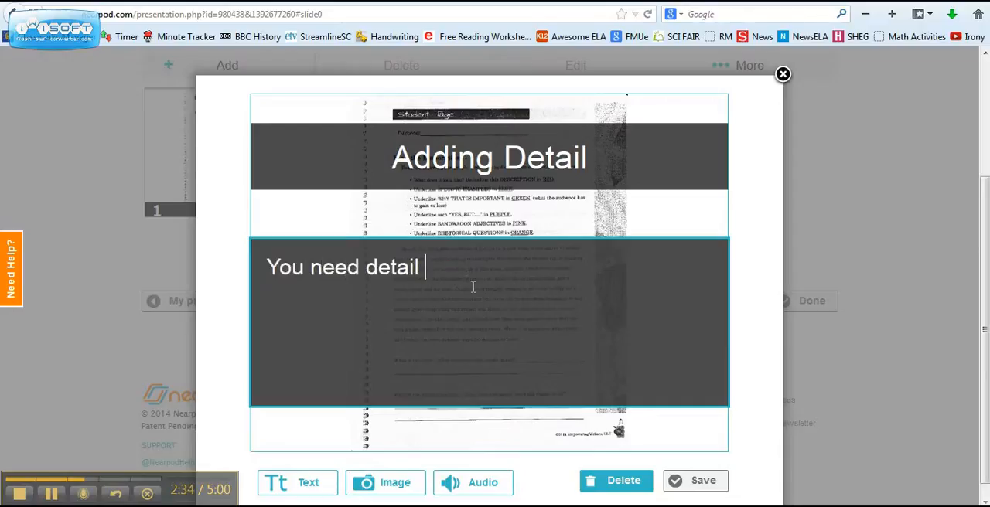
type("in your essays!")
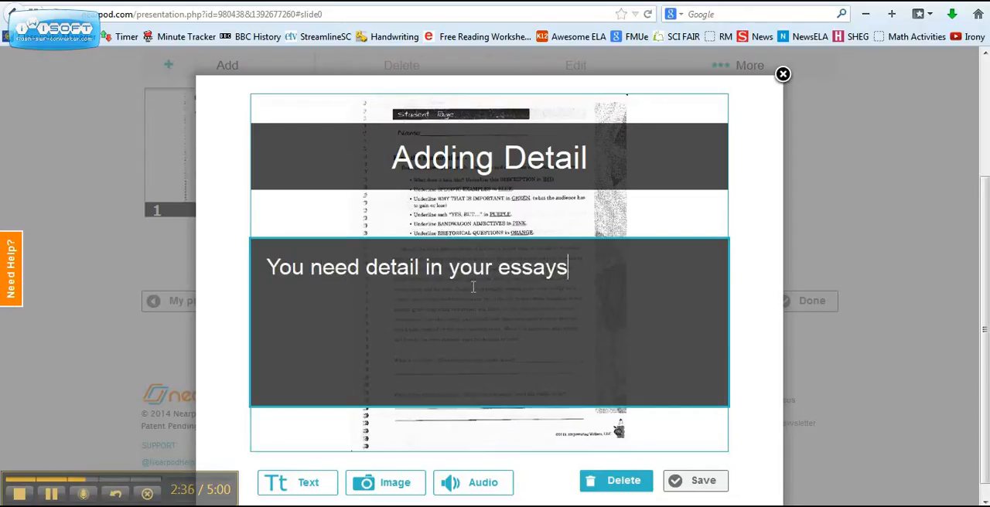
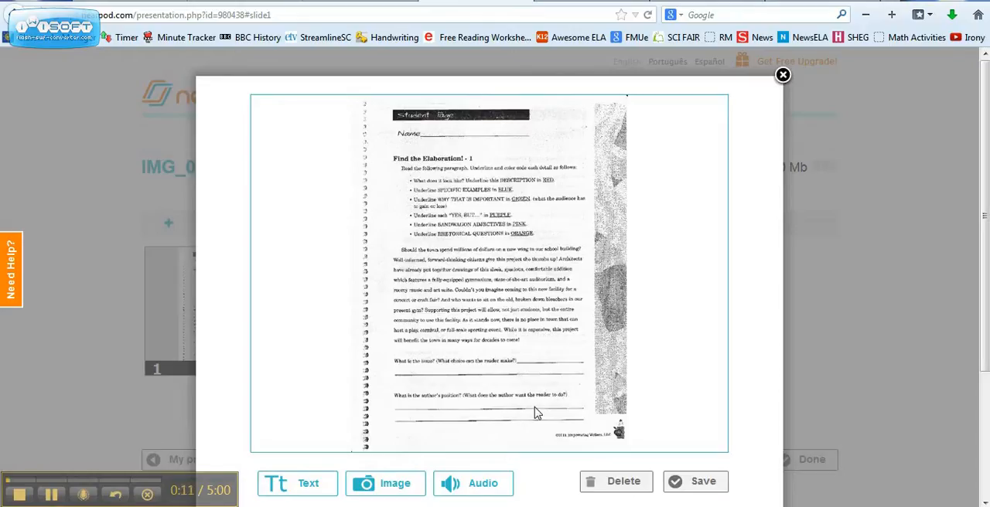
Insert the dragon-clip-art-11 image from the desktop into the first slide
left_click(410, 482)
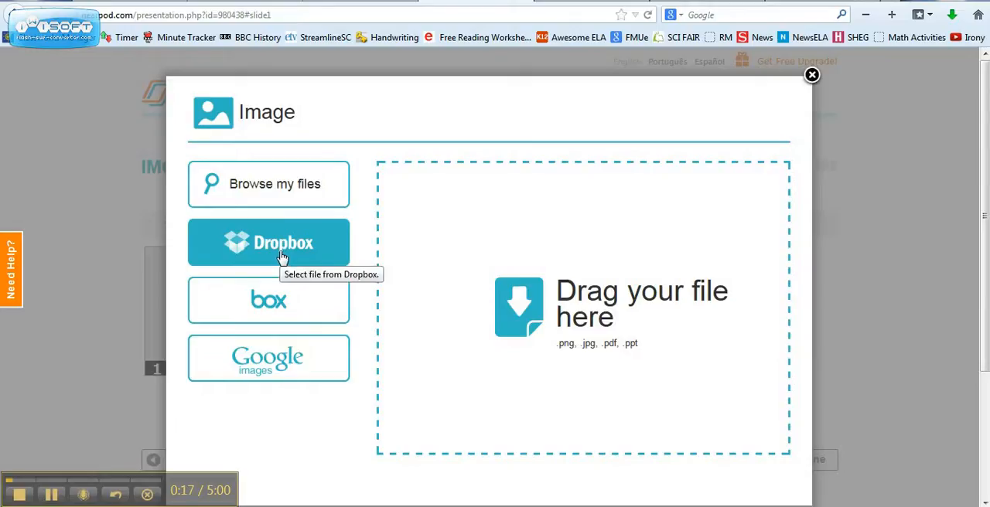
left_click(337, 192)
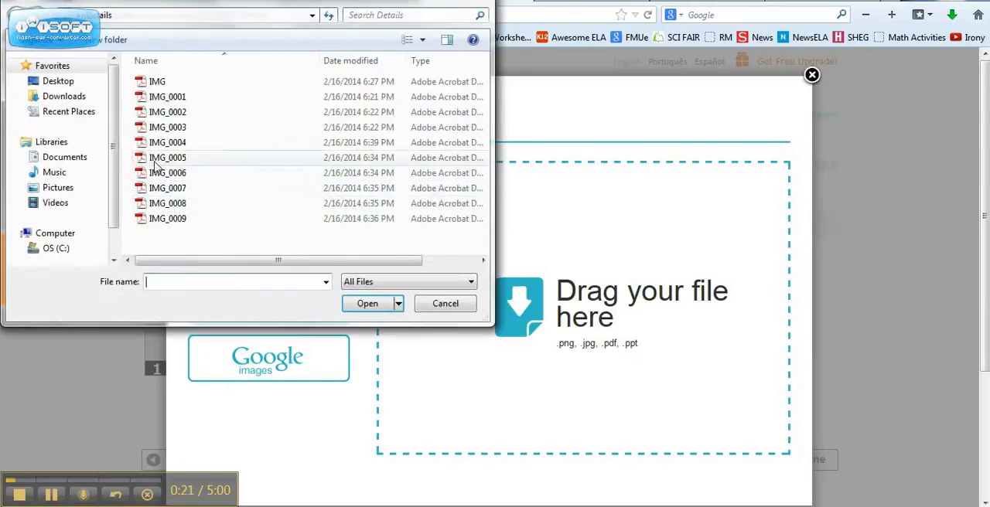
left_click(48, 81)
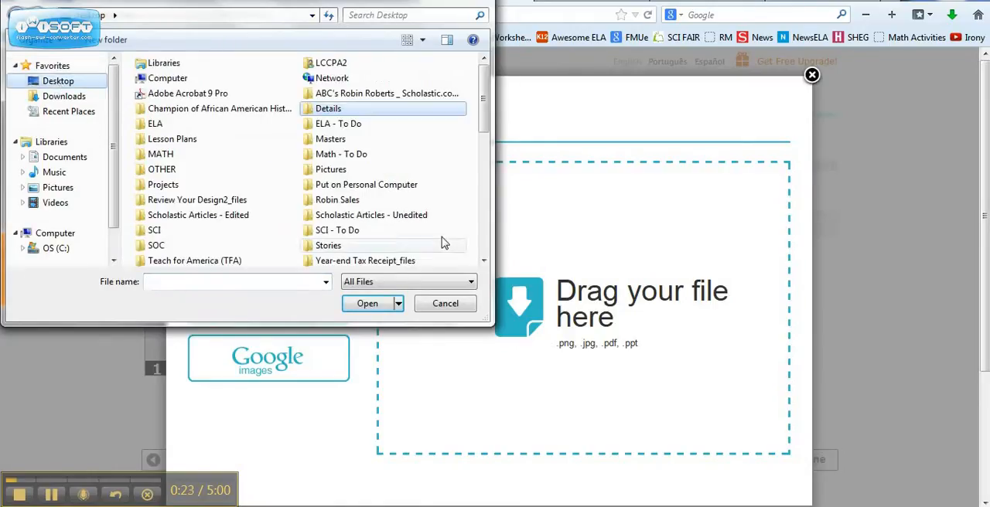
left_click_drag(485, 112, 485, 159)
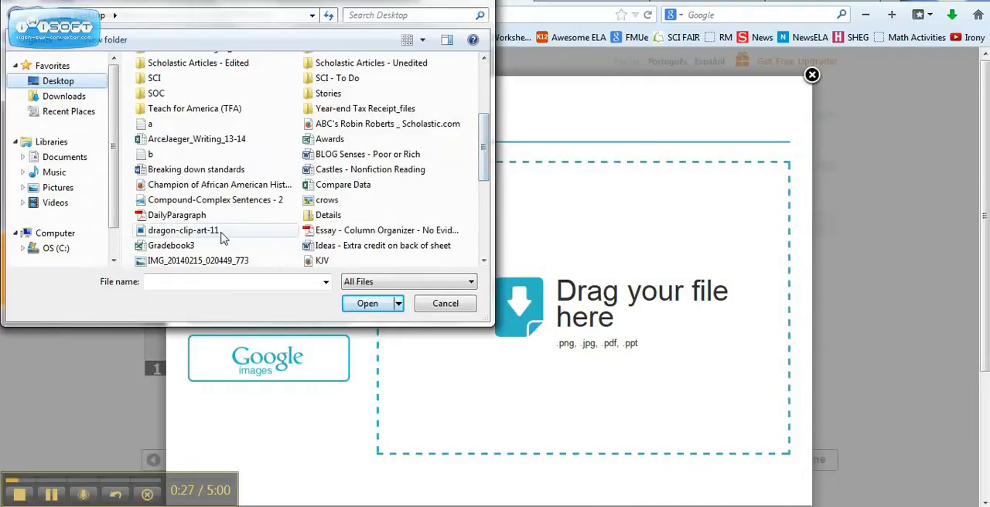
left_click(221, 238)
left_click(382, 305)
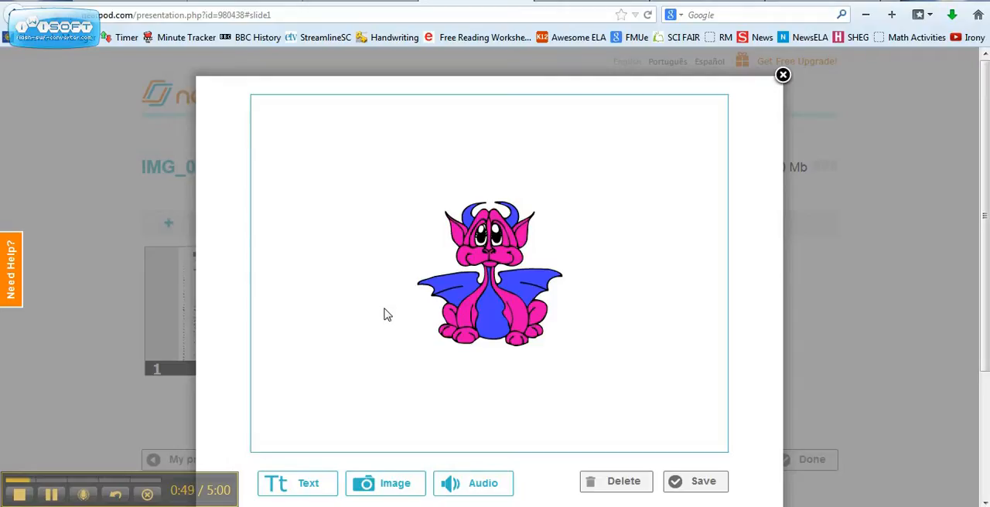
Delete the dragon image from the slide and close the slide editor without saving
left_click(466, 291)
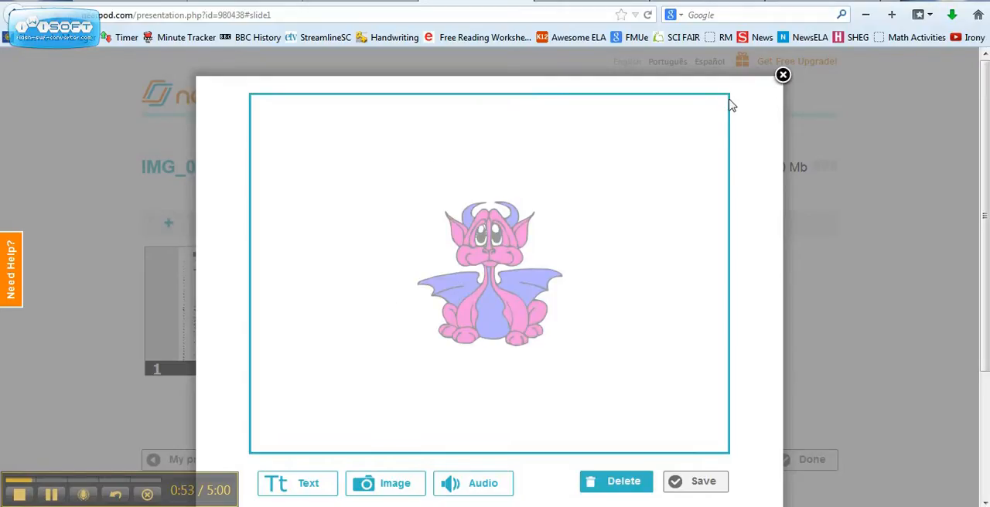
left_click(764, 244)
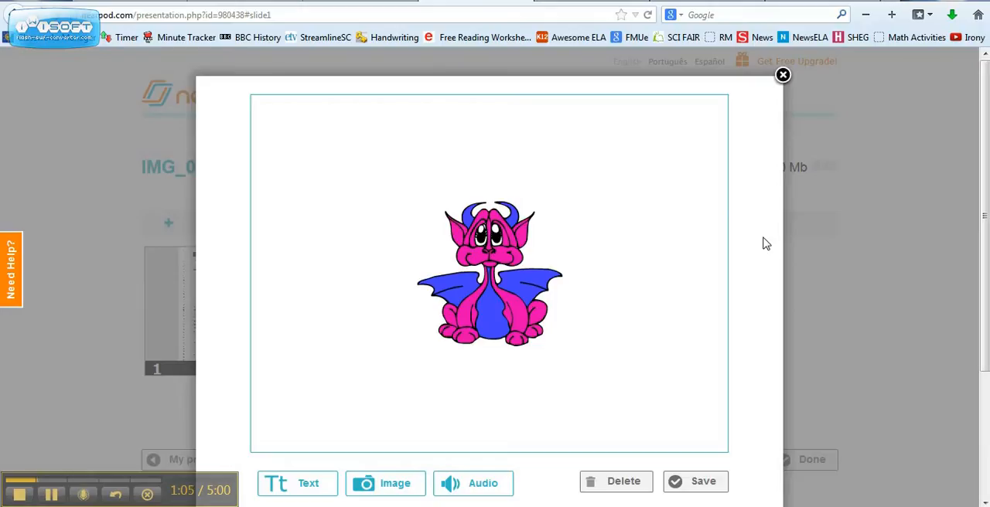
left_click(706, 223)
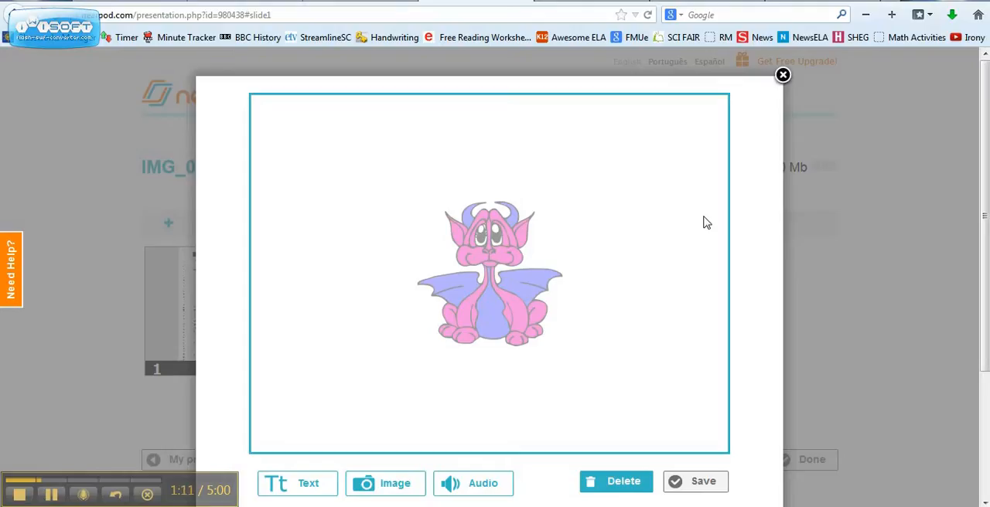
left_click(618, 484)
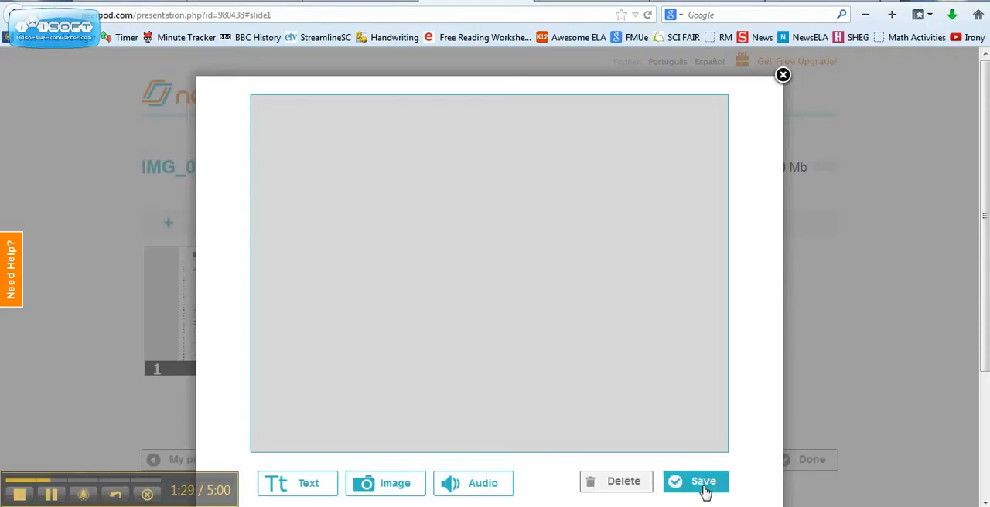
left_click(782, 75)
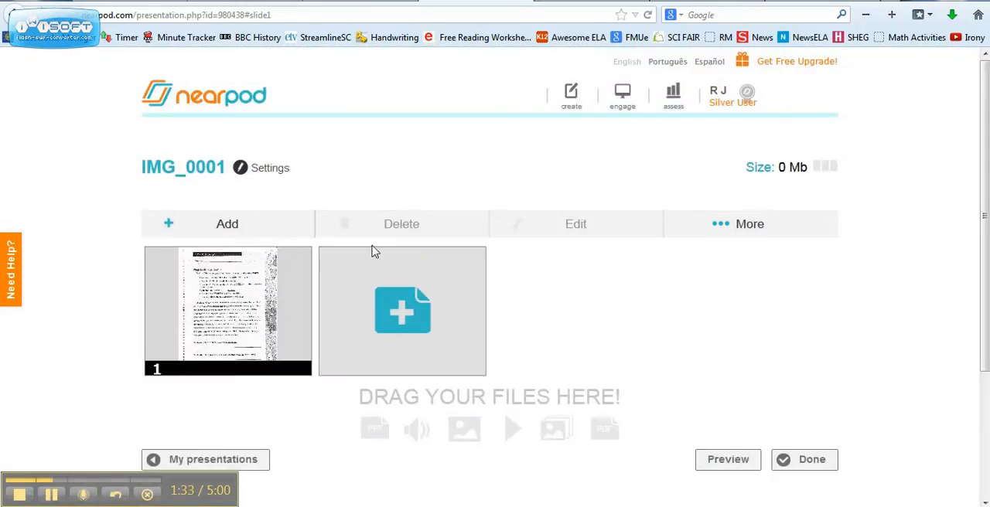
Reopen the first slide, try to add audio to it, dismiss the free trial offer, and save the slide
left_click(270, 330)
double_click(270, 330)
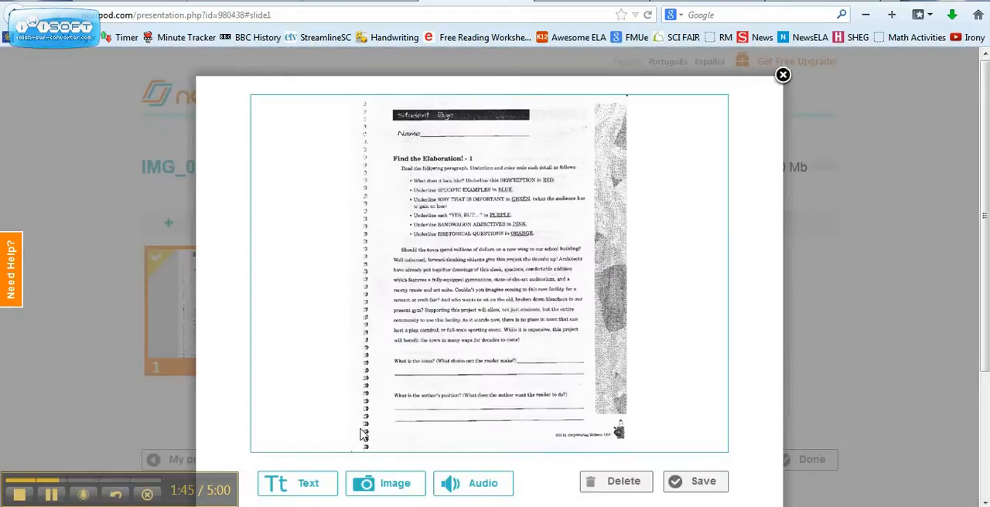
left_click(51, 494)
left_click(52, 495)
left_click(446, 483)
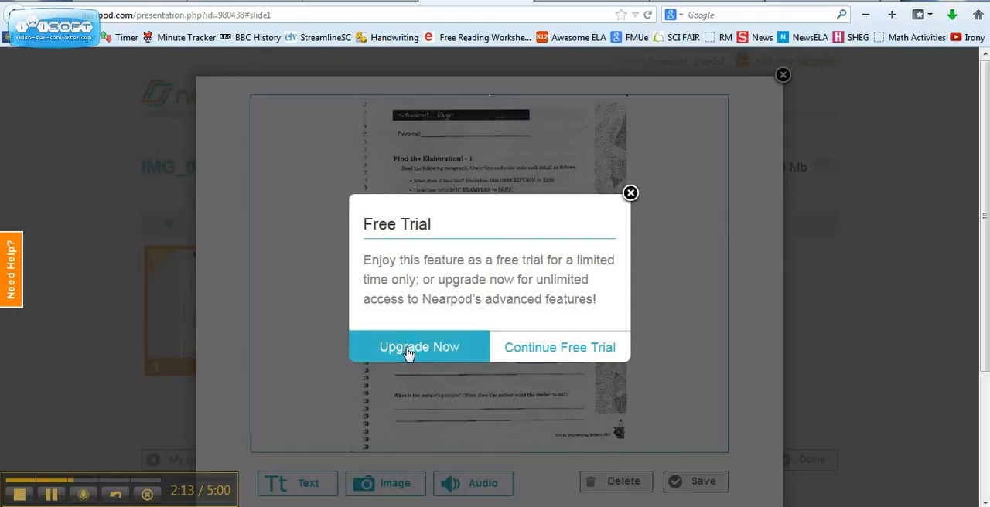
left_click(630, 194)
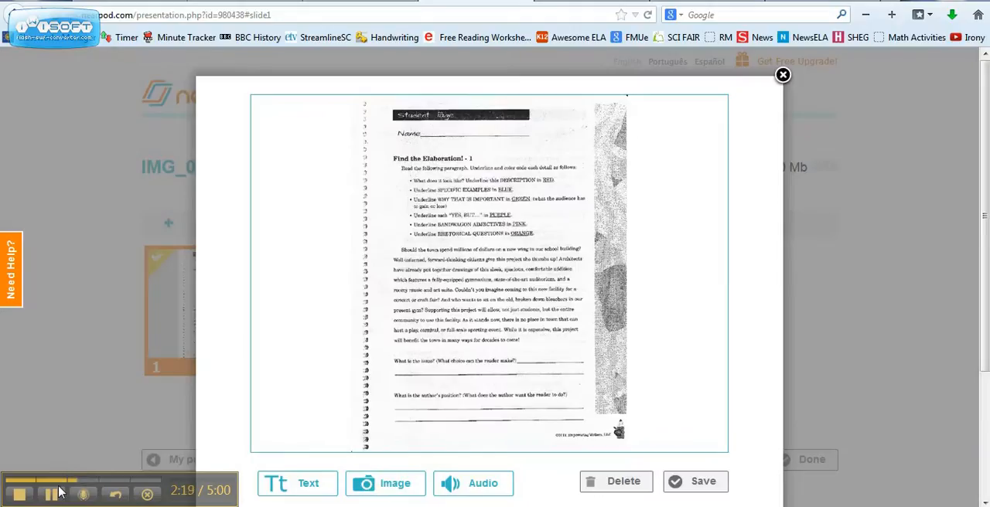
left_click(649, 390)
left_click(675, 482)
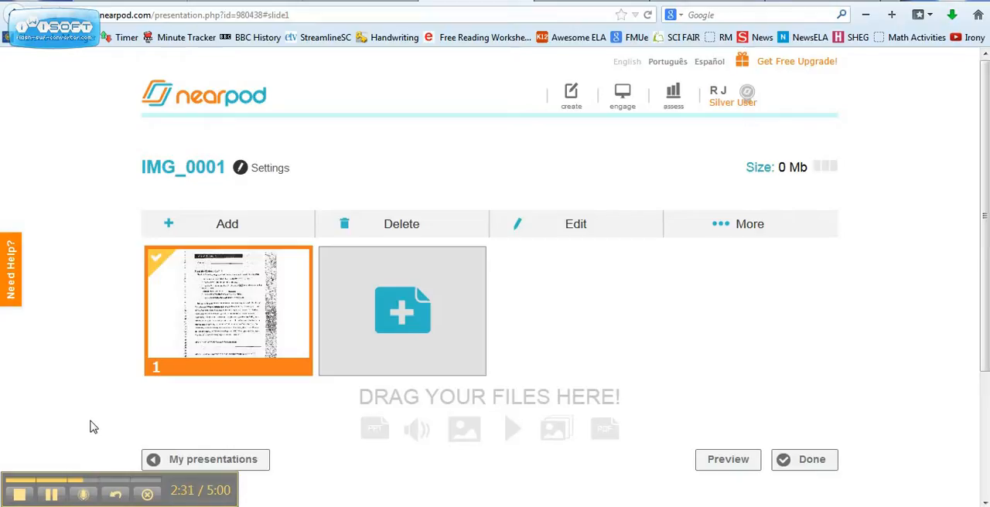
Open the first slide for editing, add the title text "Adding Detail" over the worksheet, and save the slide
left_click(209, 314)
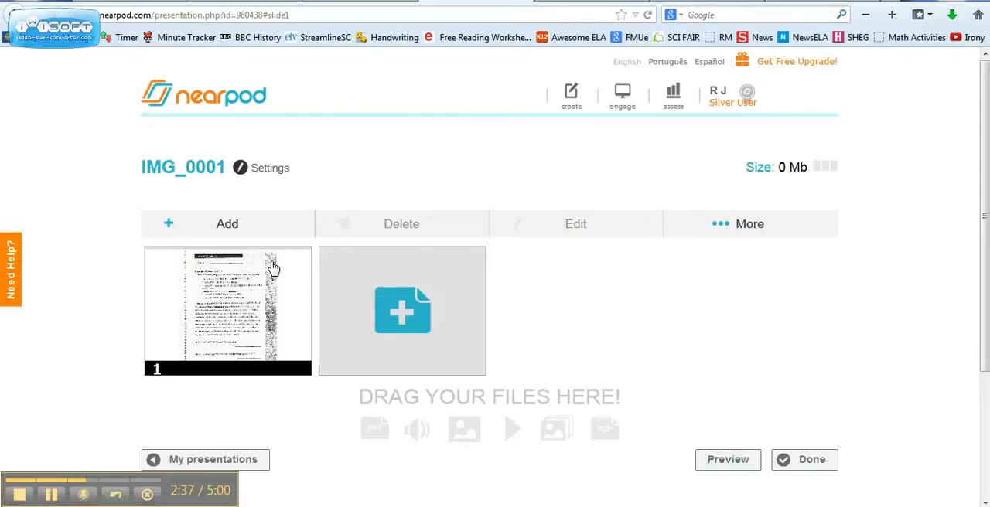
left_click(276, 325)
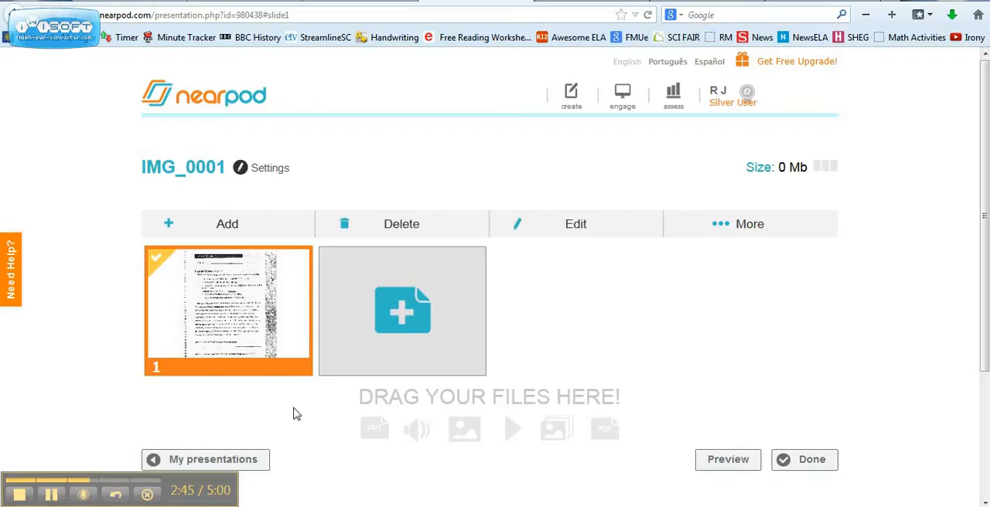
left_click(235, 325)
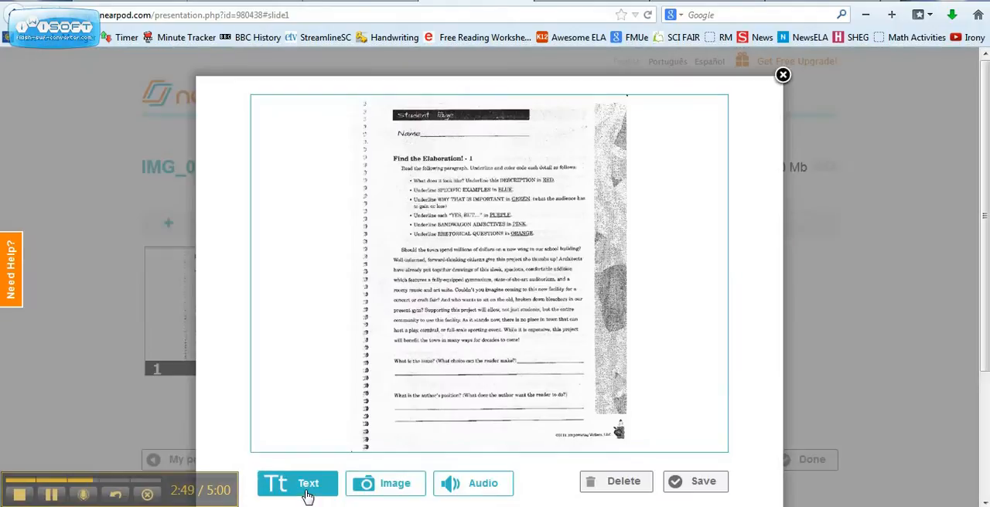
left_click(308, 495)
type("Adding Detail")
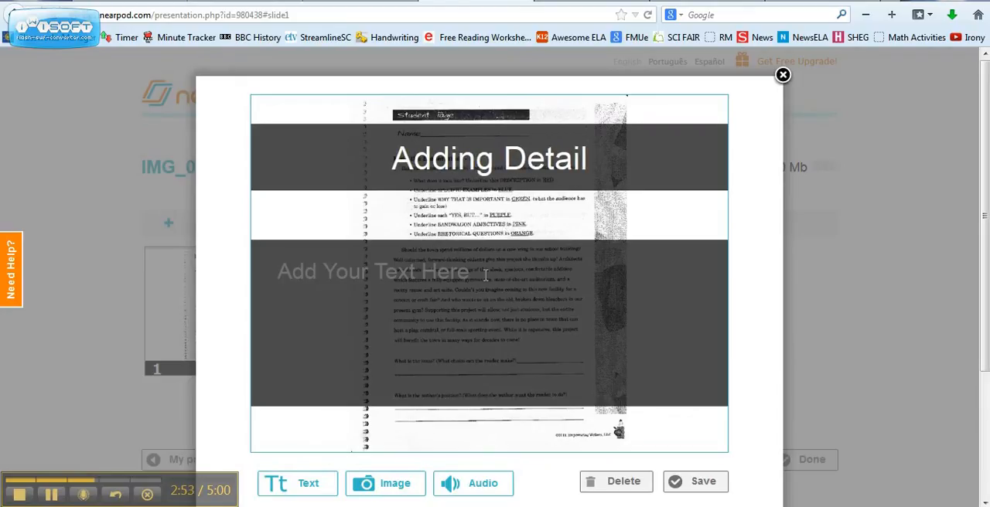
left_click(691, 485)
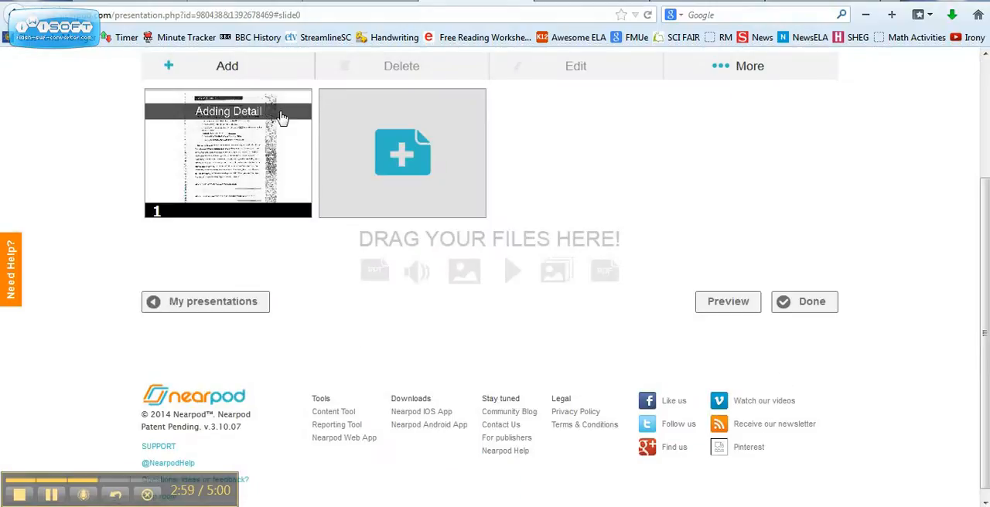
Add a second slide to the presentation from the IMG_0001 PDF in the Details folder on the desktop
left_click(455, 141)
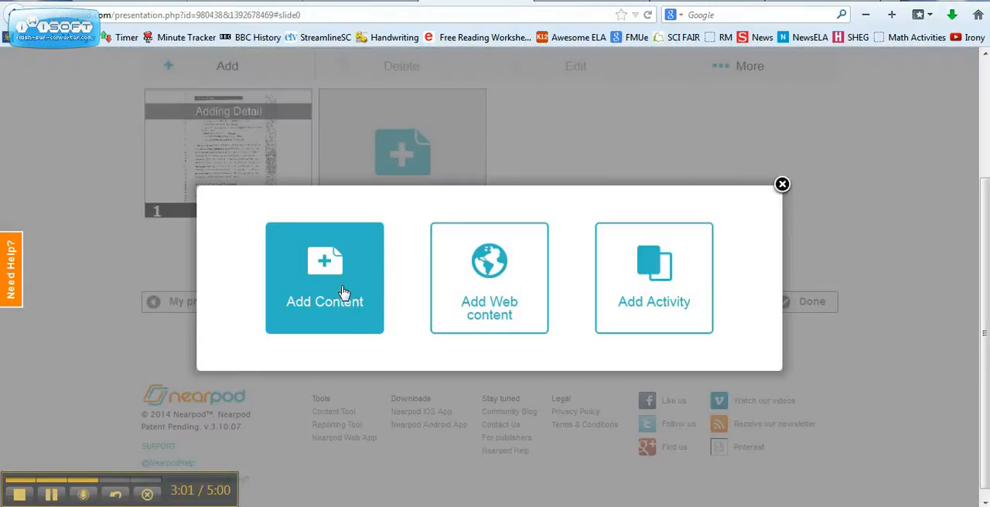
left_click(343, 291)
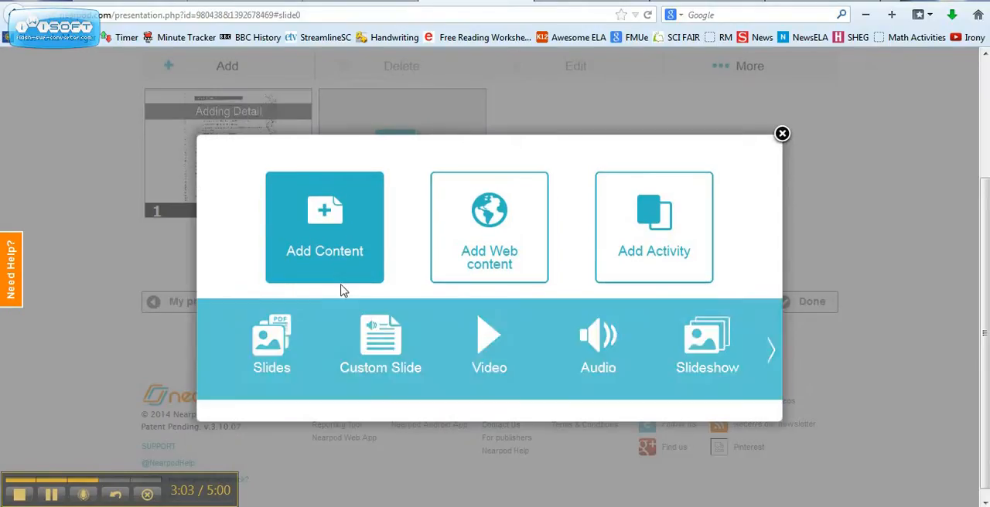
left_click(283, 351)
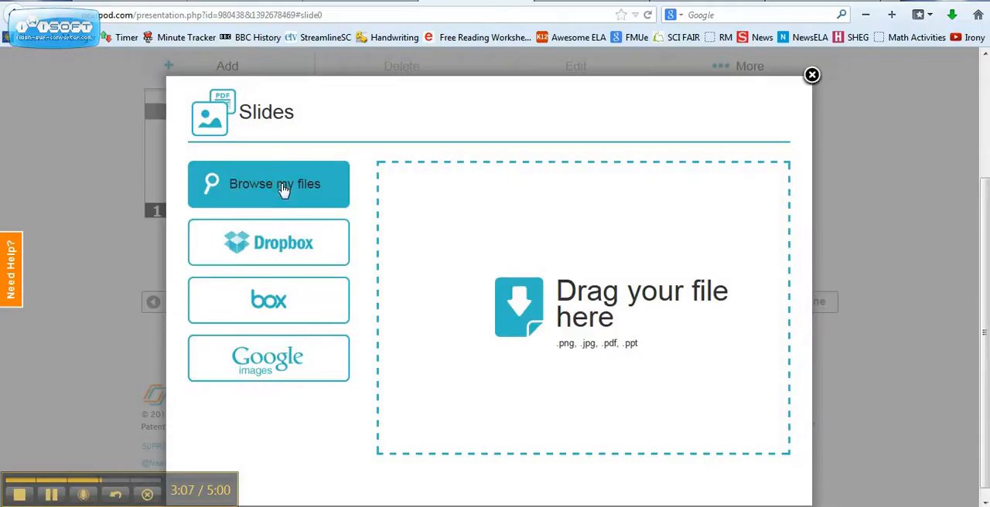
left_click(275, 183)
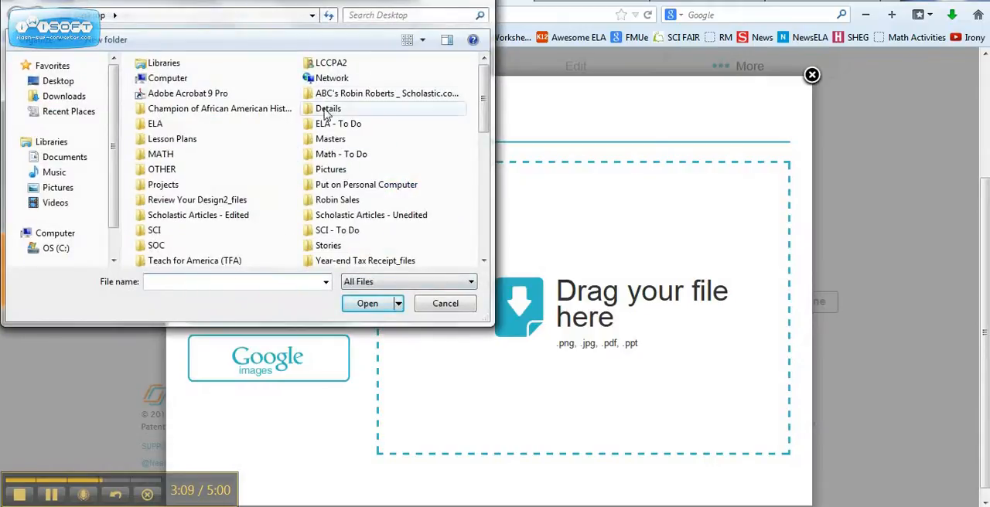
double_click(325, 112)
double_click(229, 98)
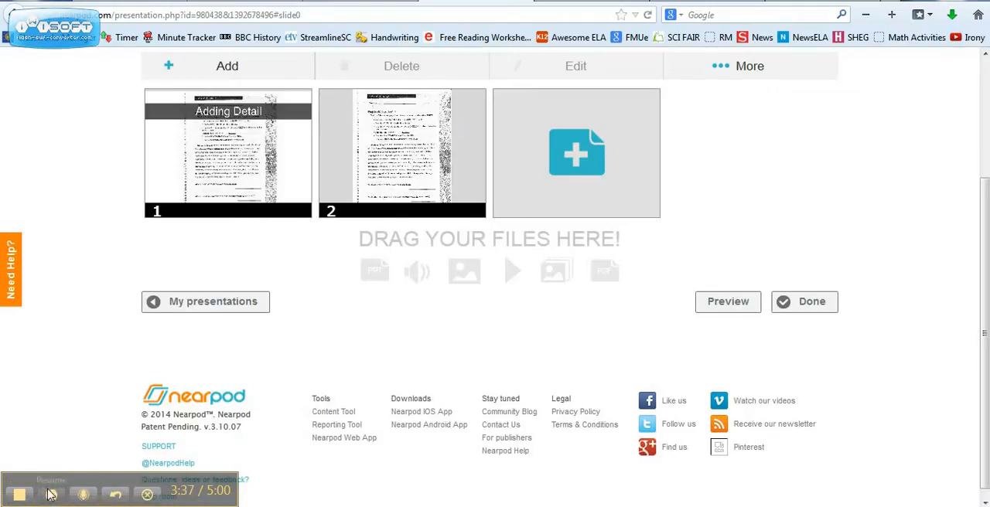
Look through the content types available for a new slide, try the web content option, and dismiss the free trial offer
left_click(570, 147)
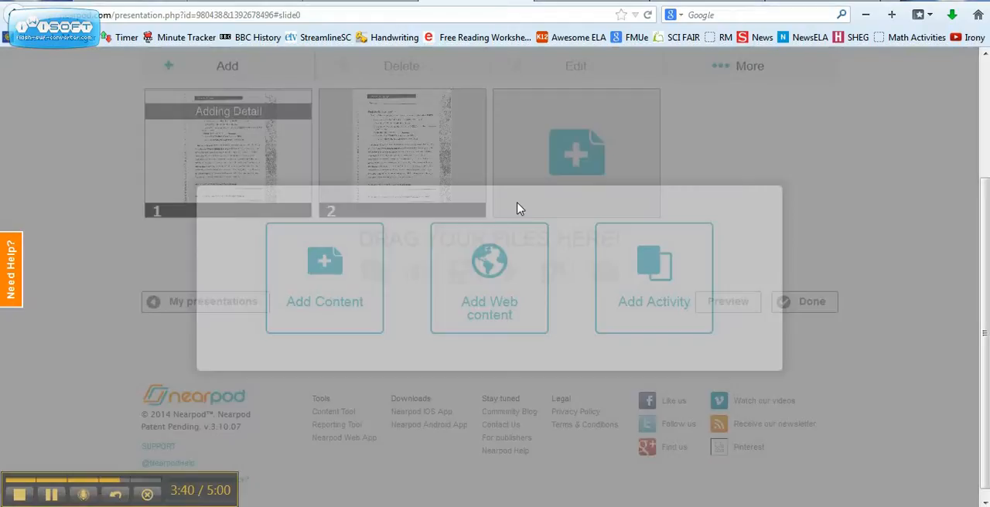
left_click(358, 296)
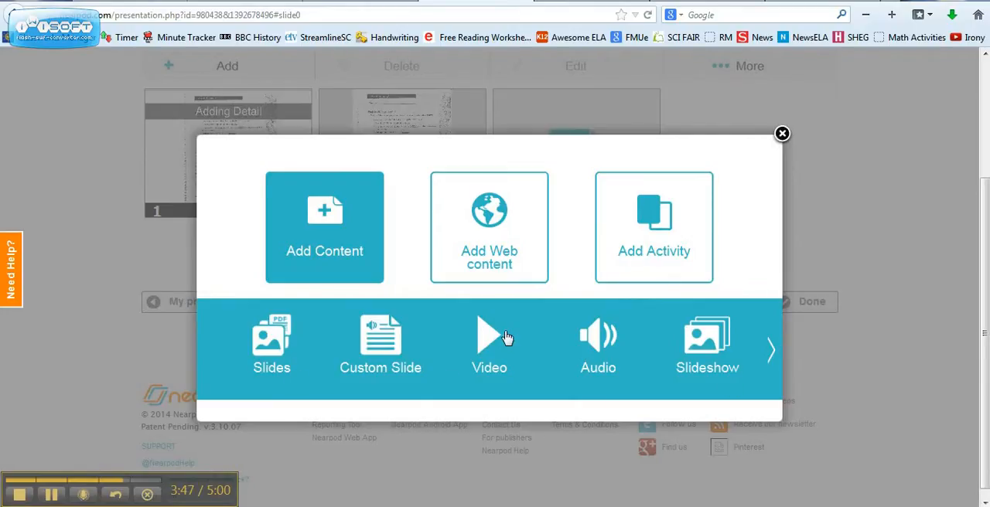
left_click(772, 358)
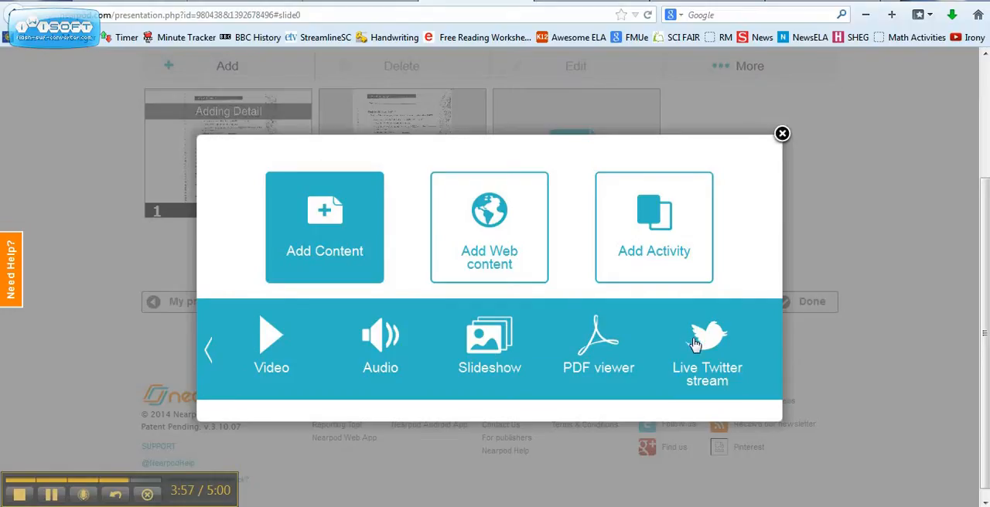
left_click(457, 250)
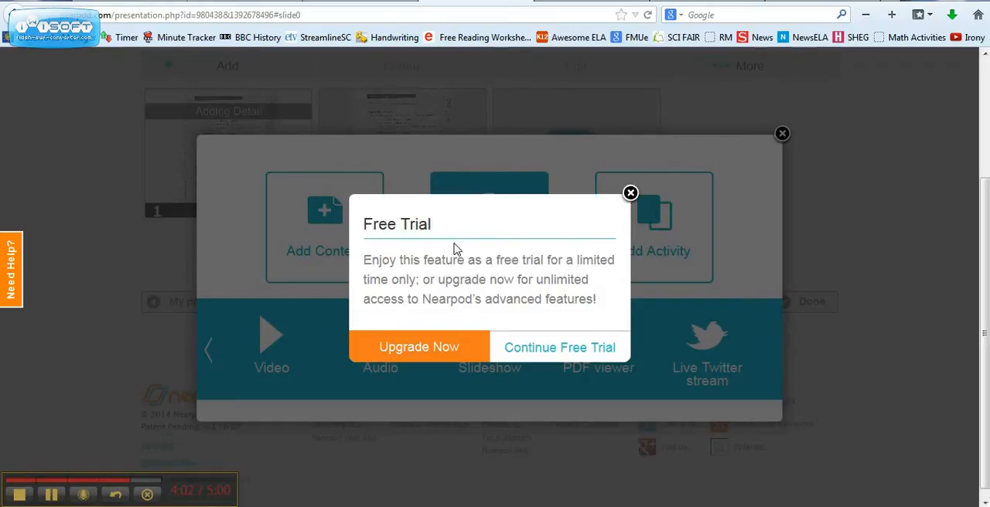
left_click(631, 192)
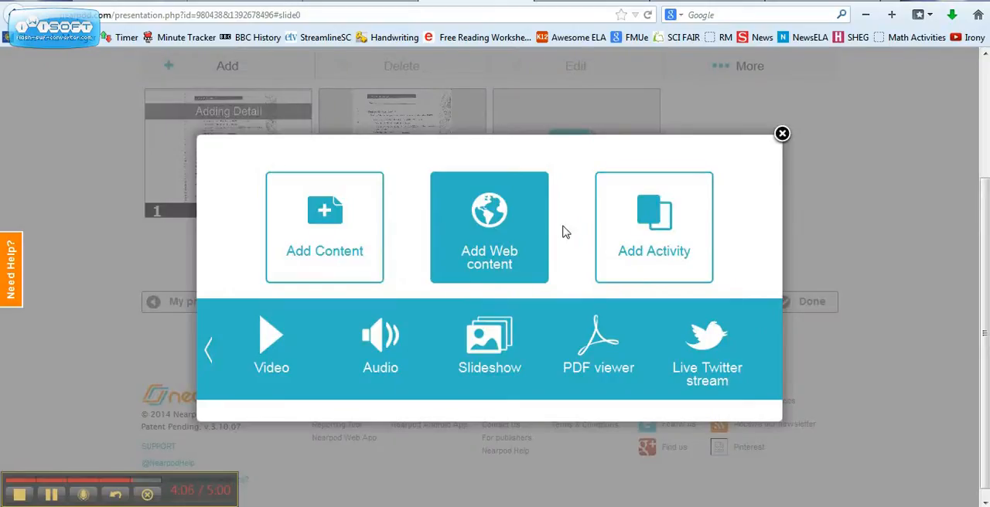
Add an open-ended question activity asking "What is your favorite color?" and save it
left_click(641, 232)
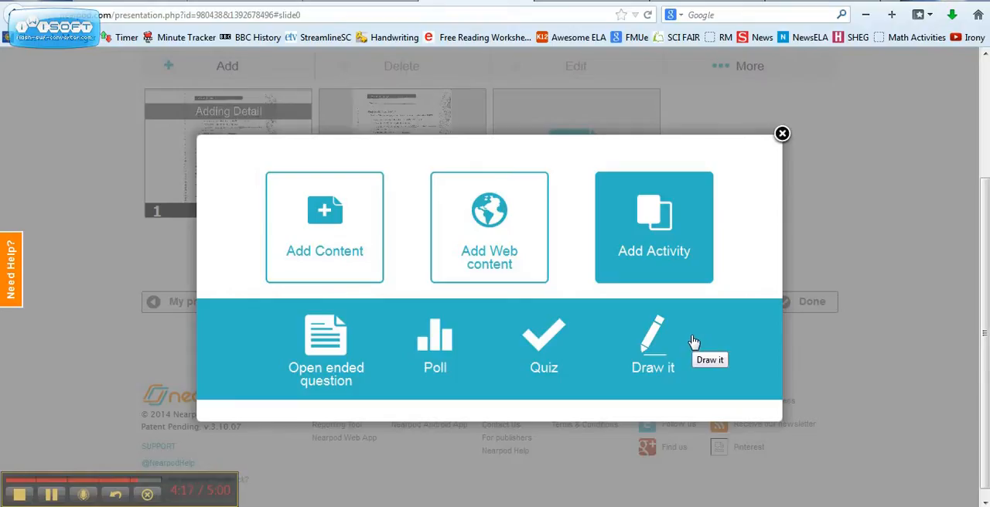
left_click(324, 342)
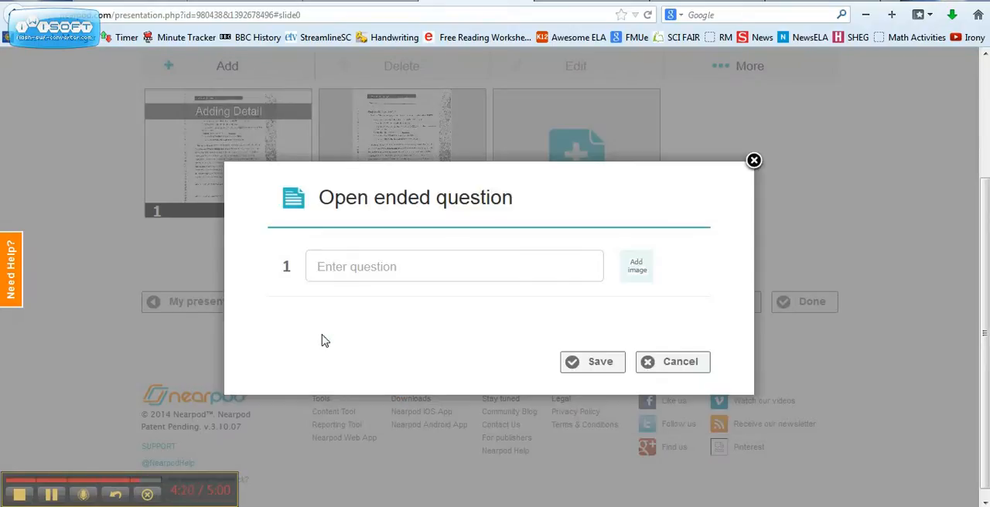
left_click(448, 257)
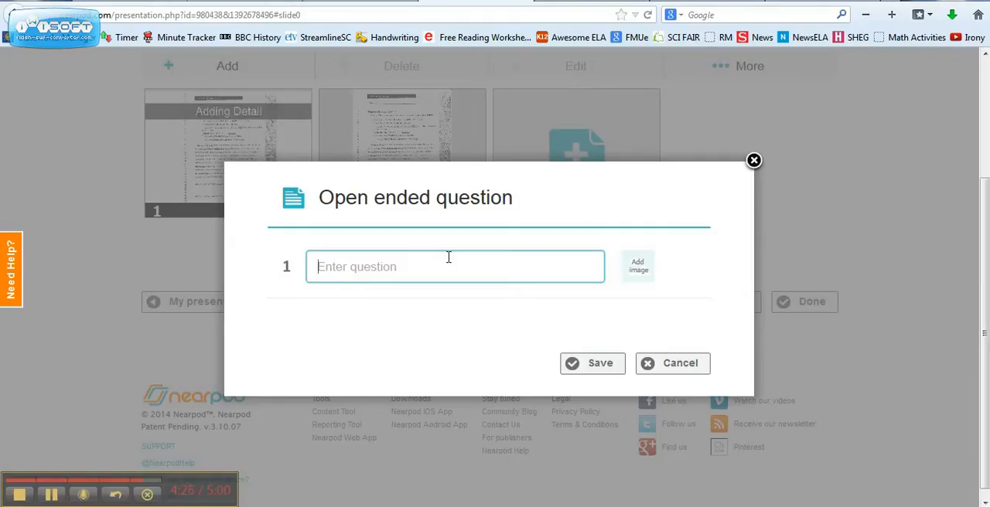
type("What is your favorite?")
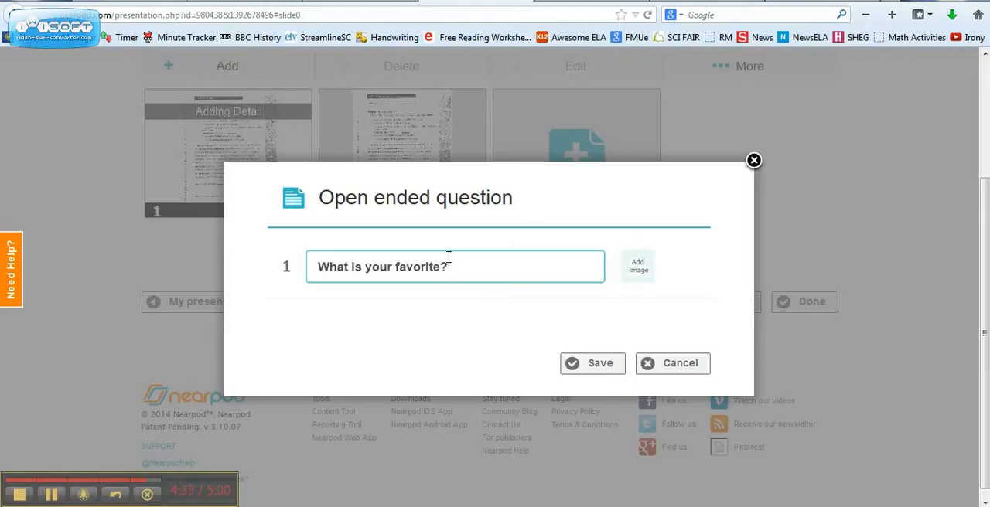
type(" color")
left_click(614, 372)
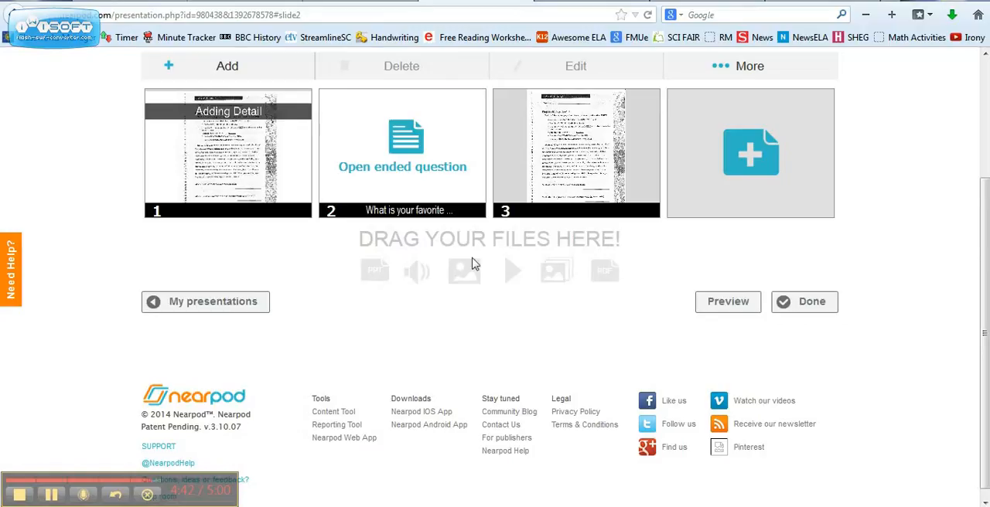
Preview the presentation from the open-ended question slide, stepping back to the title slide and forward again
left_click(395, 162)
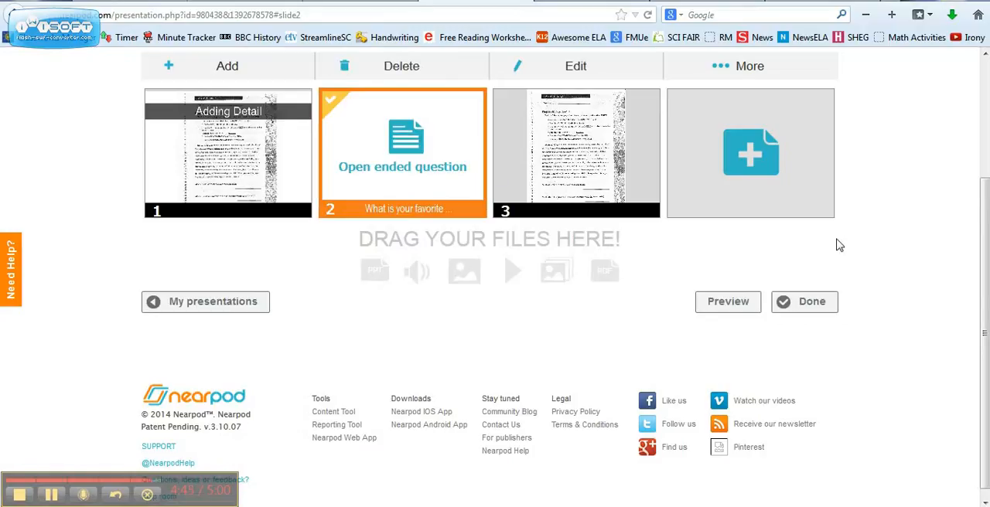
left_click(774, 69)
left_click(746, 190)
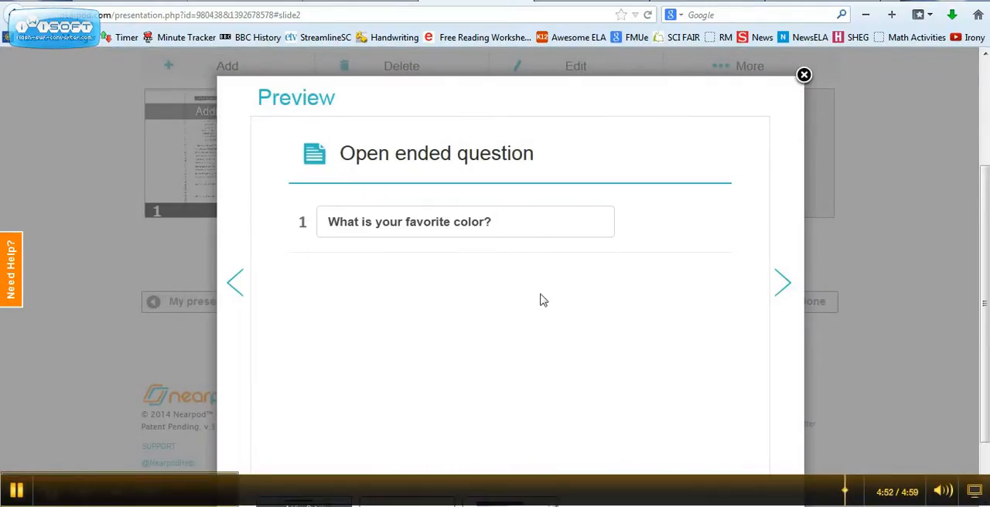
left_click(235, 284)
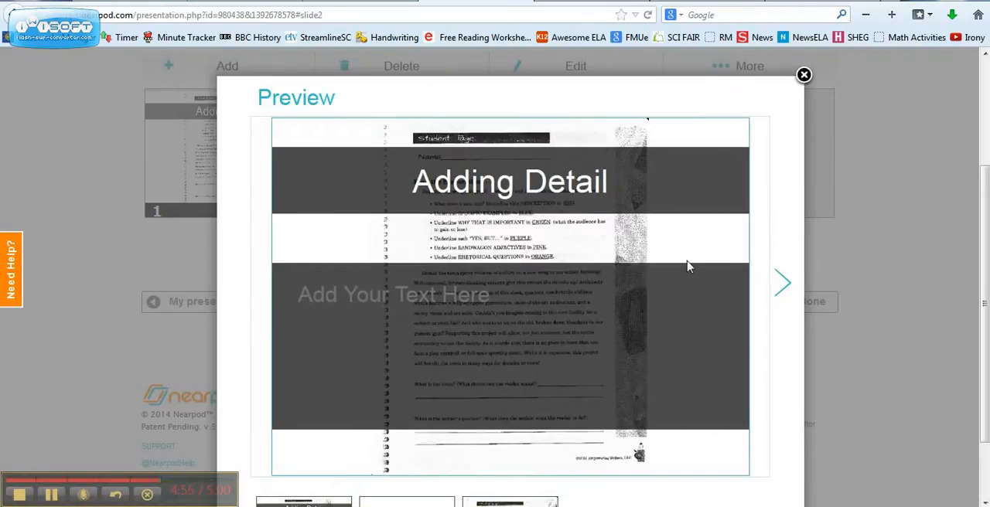
left_click(782, 280)
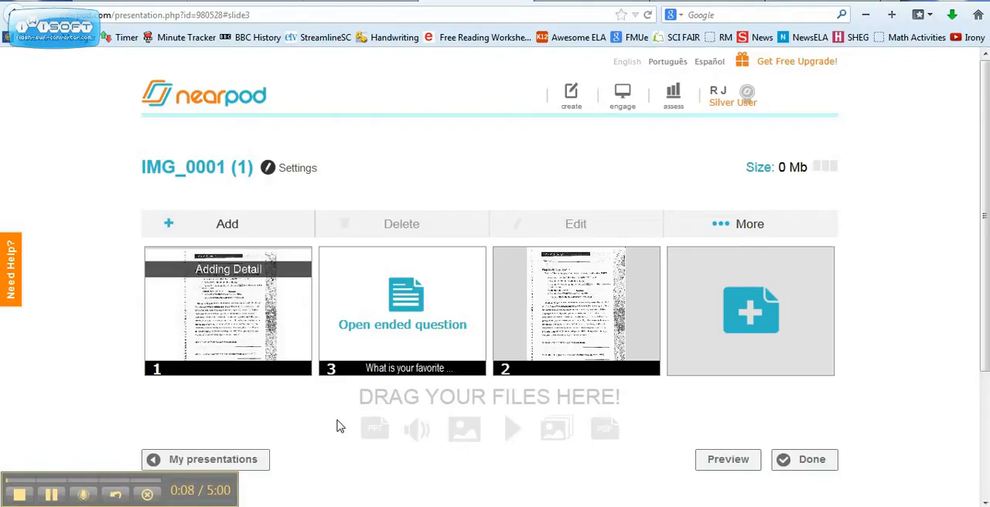
Move the open-ended question slide to third place and add a slide from the dragon-clip-art-11 image on the desktop
left_click_drag(371, 358, 526, 352)
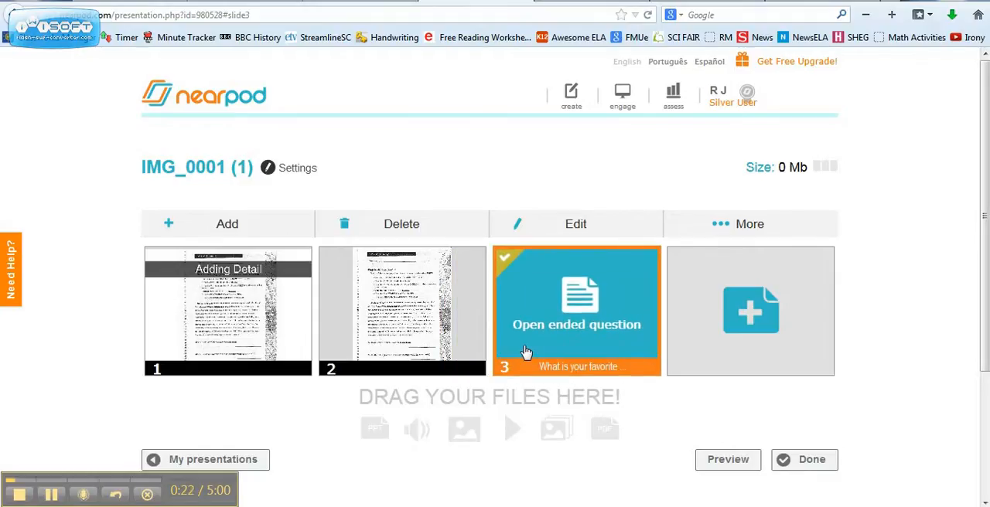
left_click(740, 341)
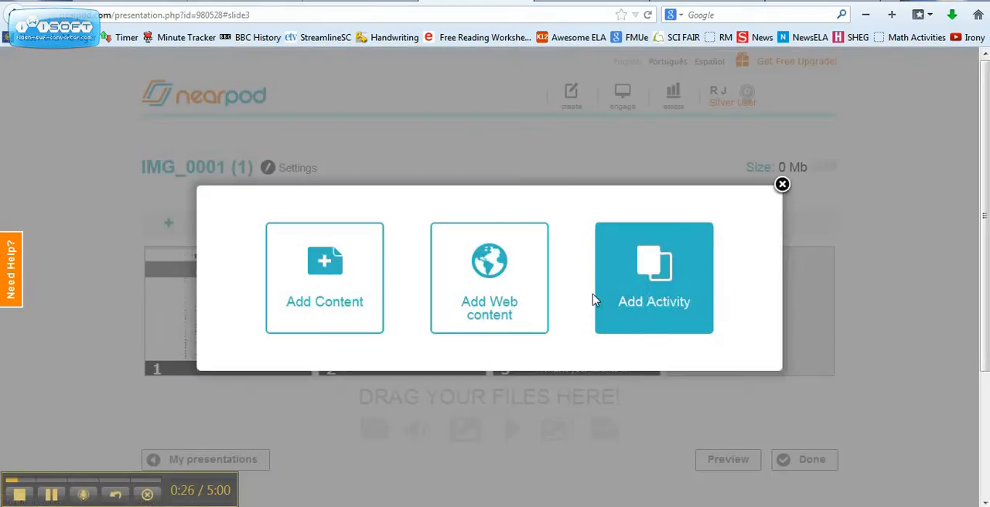
left_click(345, 313)
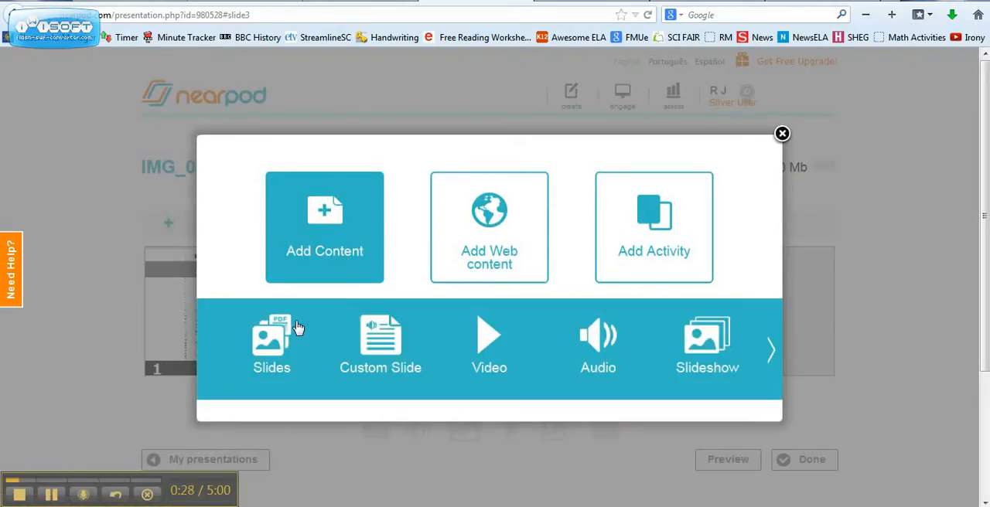
left_click(290, 335)
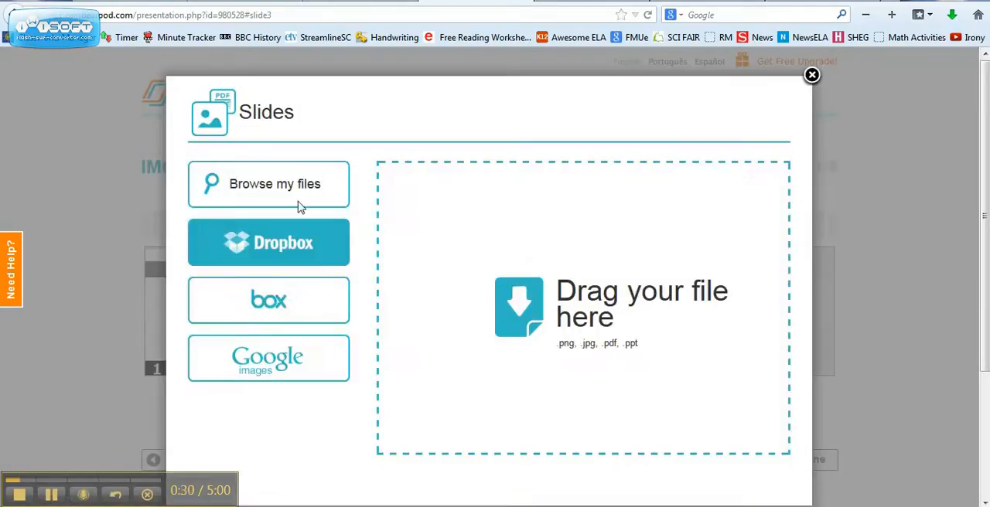
left_click(296, 186)
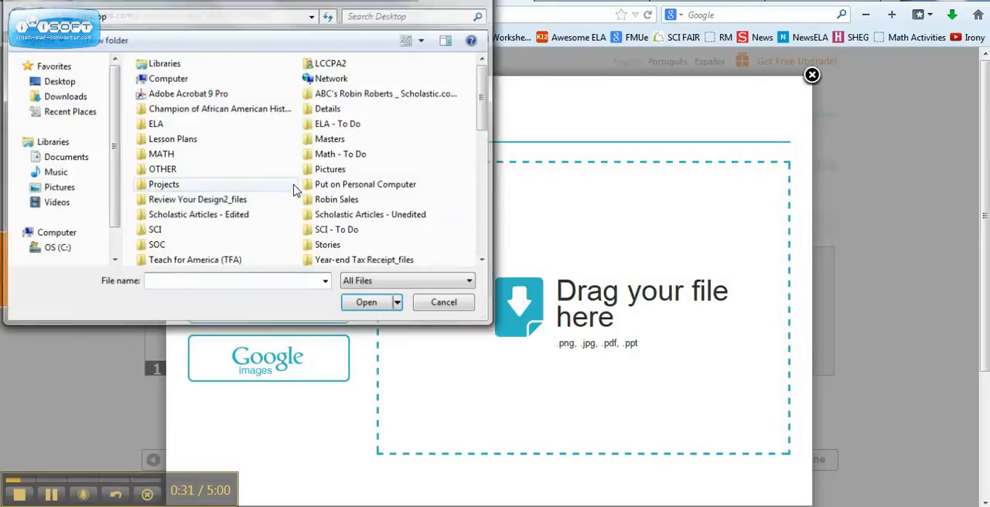
left_click_drag(483, 108, 487, 176)
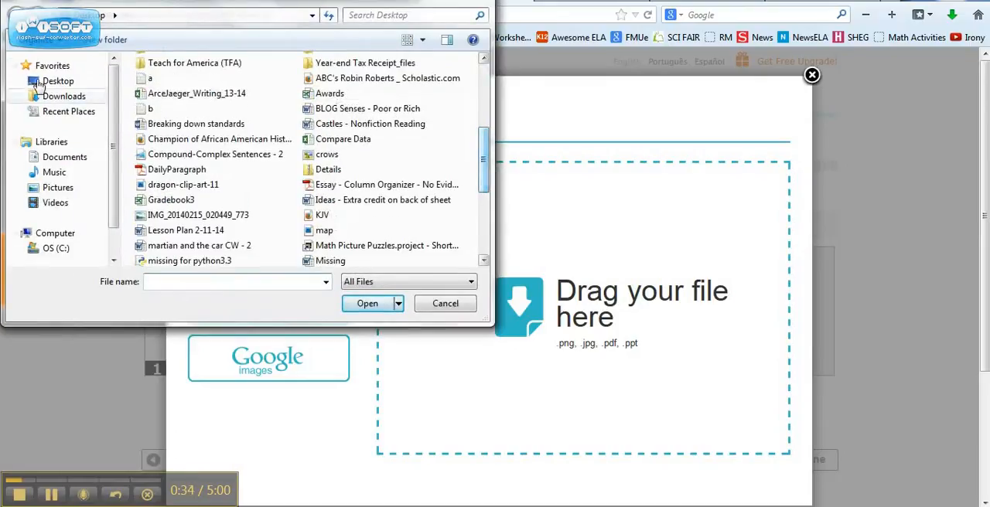
left_click(184, 185)
left_click(368, 304)
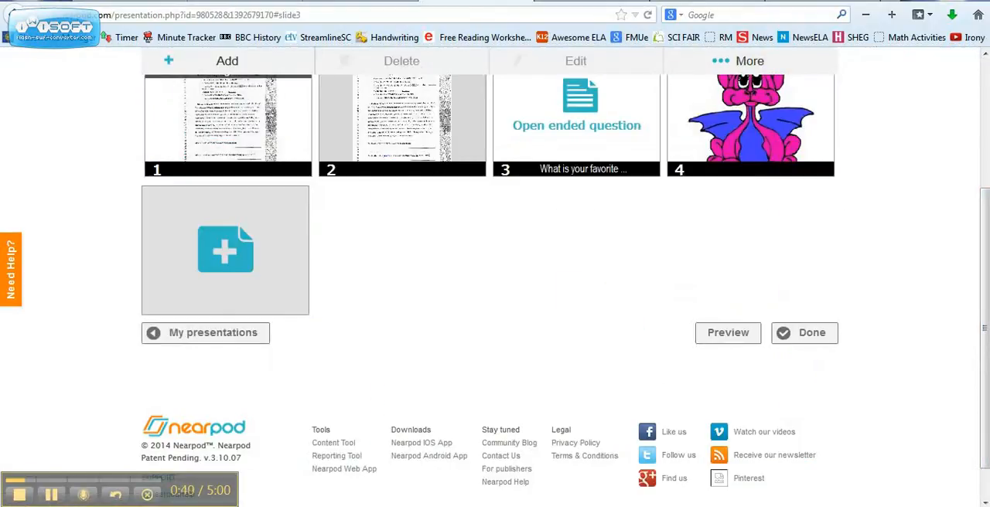
Preview the presentation from the title slide through to the dragon image slide, and close the preview
left_click_drag(988, 239, 989, 202)
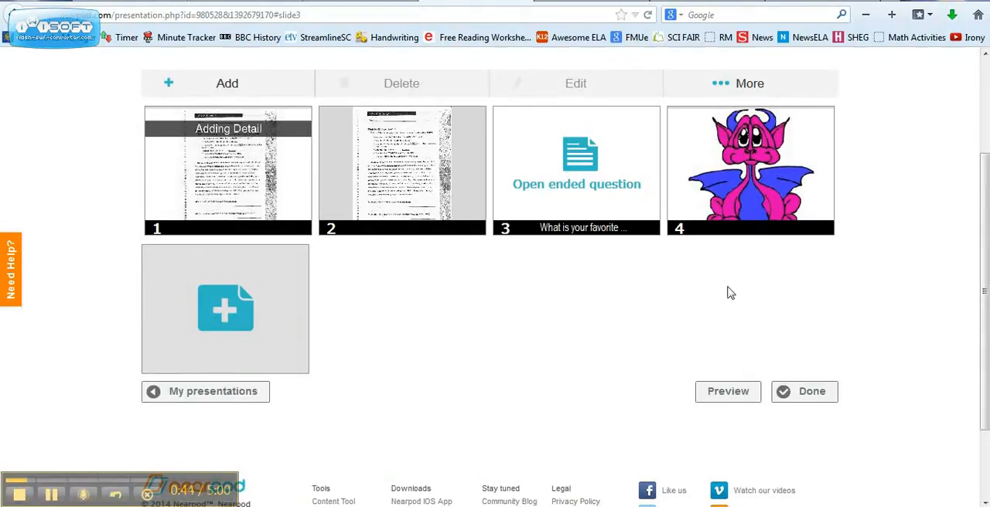
left_click(713, 394)
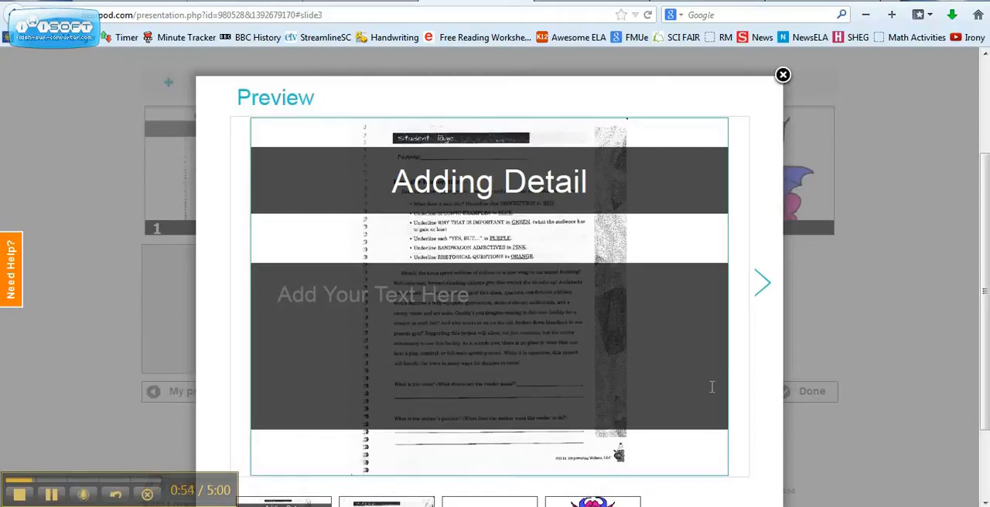
left_click(382, 361)
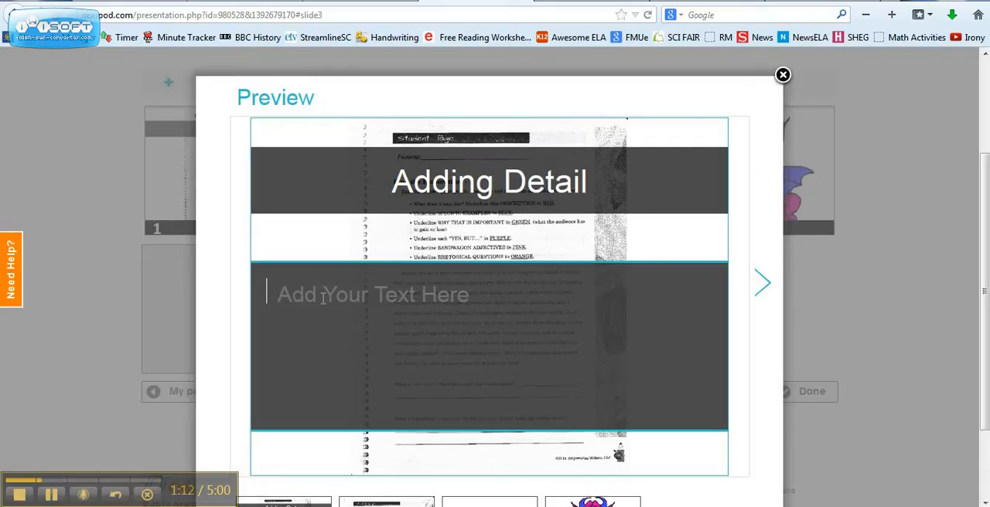
left_click(765, 299)
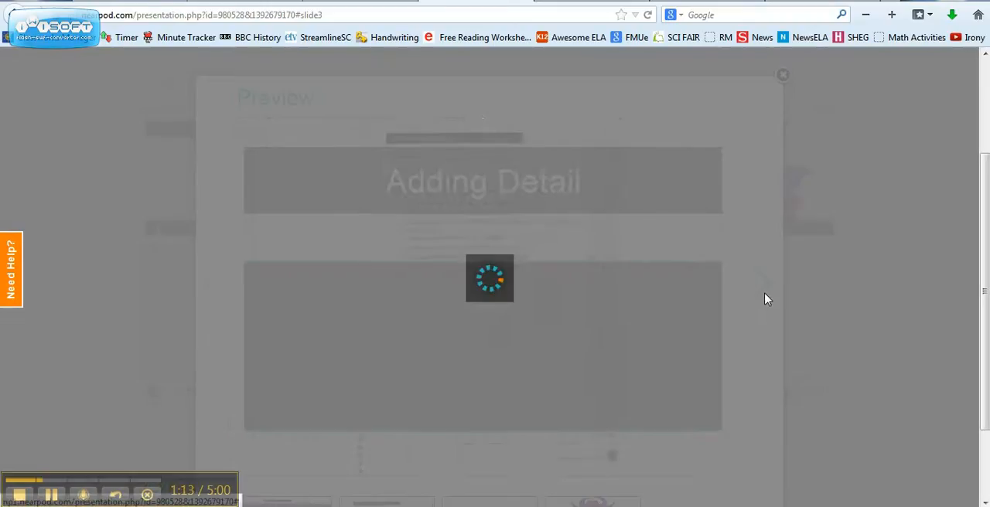
left_click(764, 288)
left_click(764, 297)
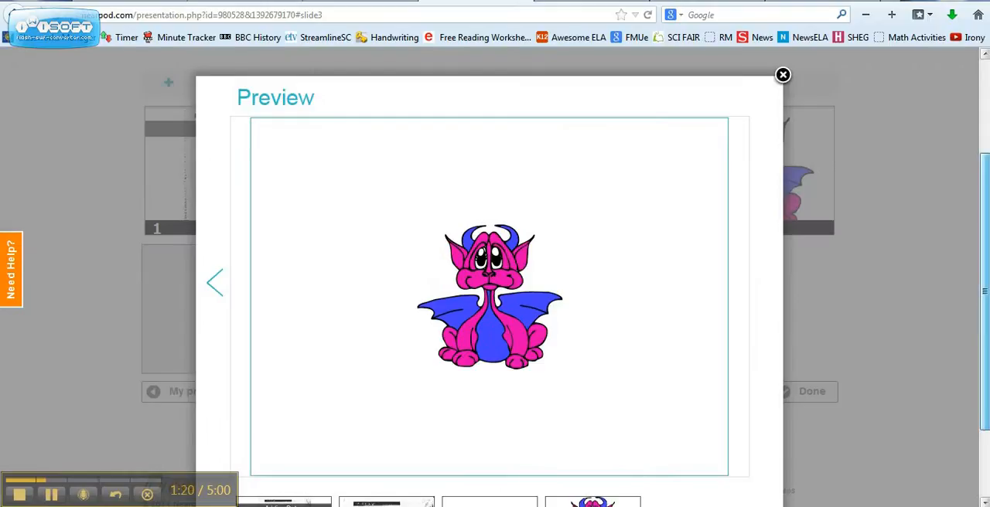
scroll(785, 185, "down", 2)
scroll(785, 186, "up", 3)
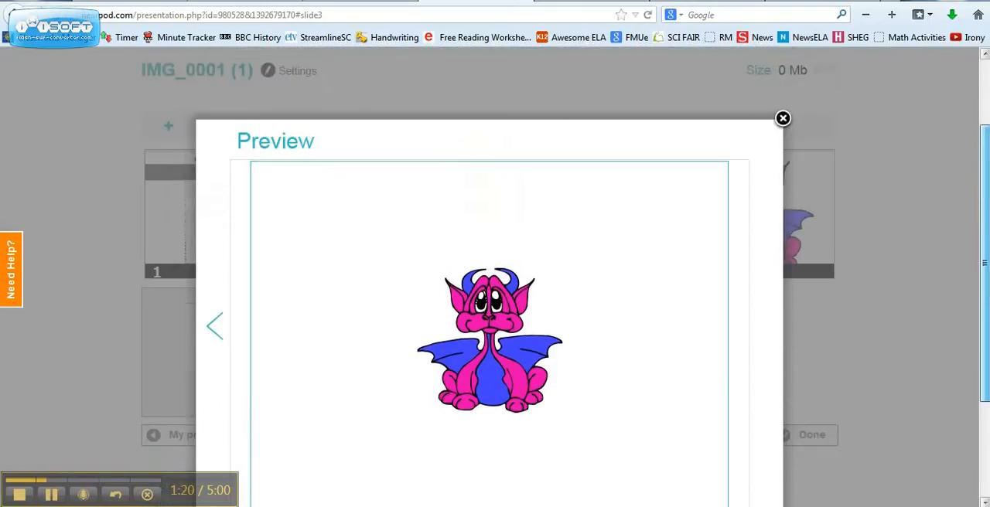
left_click(782, 126)
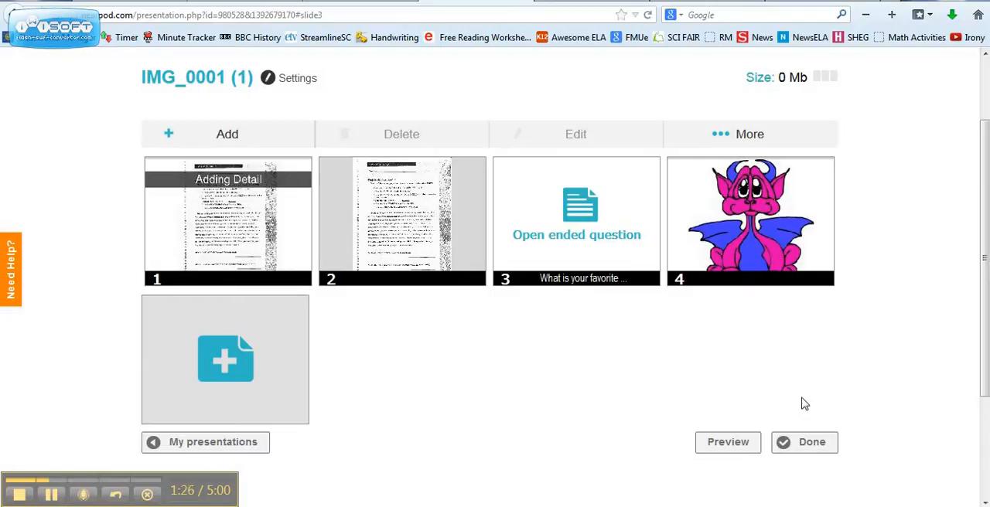
Finish editing the presentation and publish it
left_click(810, 449)
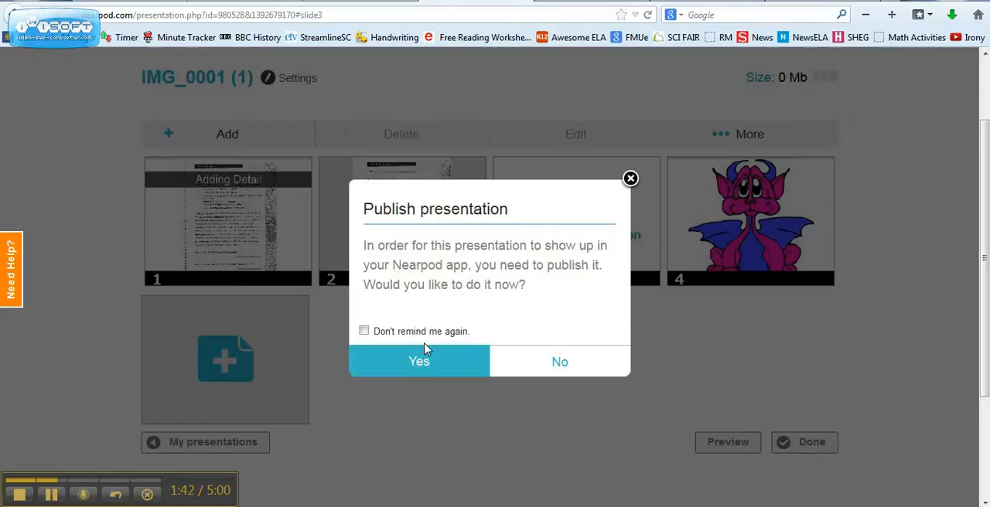
left_click(440, 374)
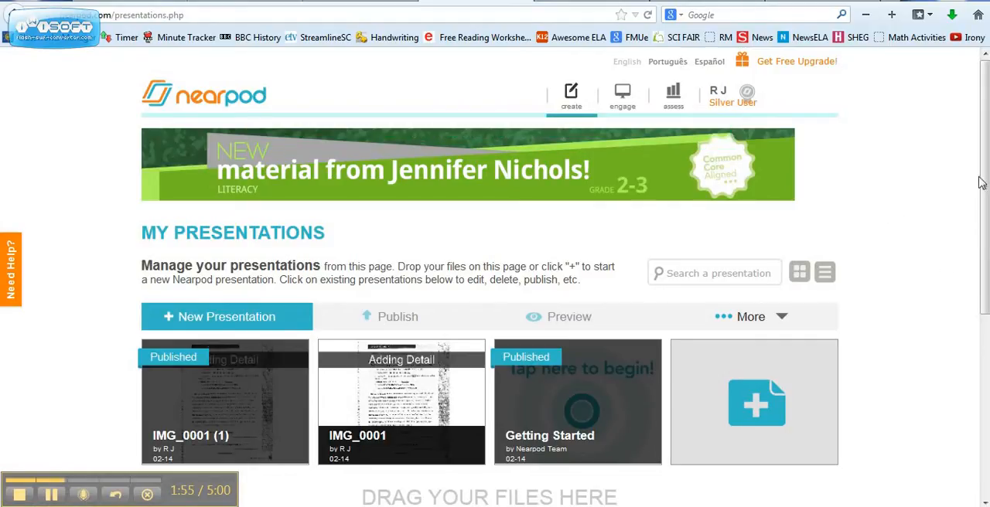
Reopen the published IMG_0001 (1) presentation and try to rename it in its settings
scroll(985, 176, "down", 2)
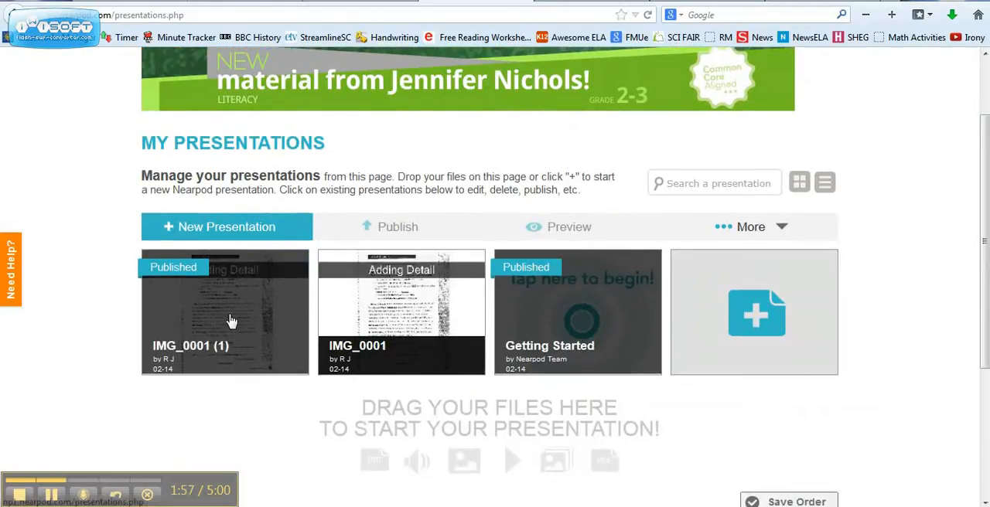
left_click(197, 322)
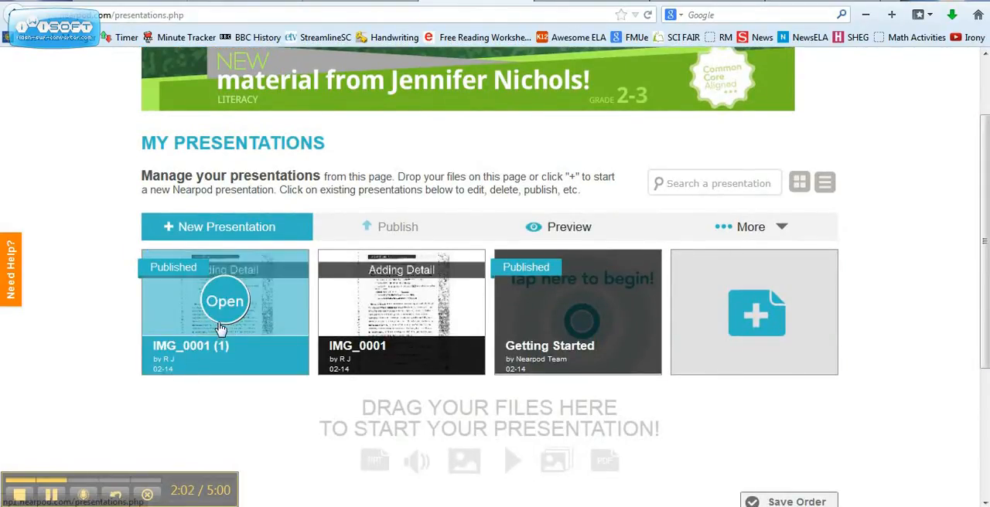
left_click(226, 303)
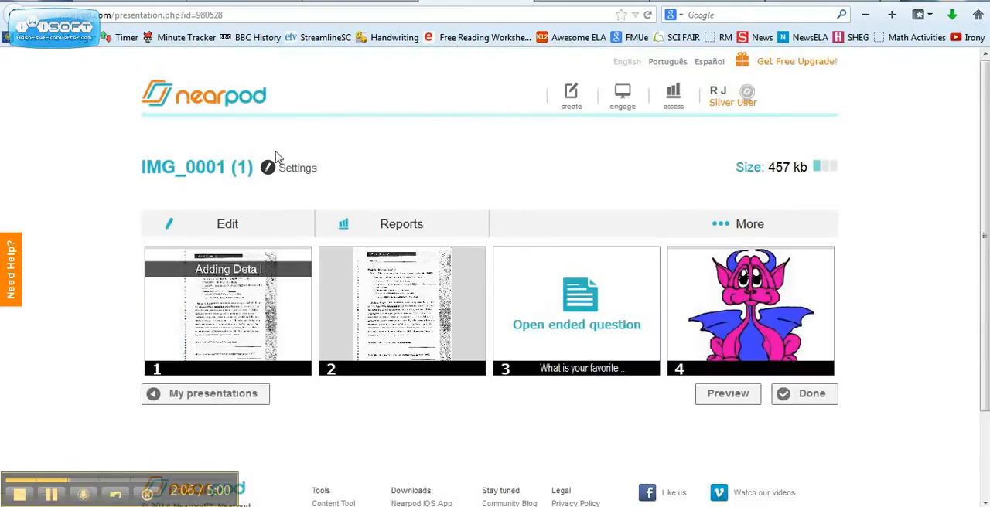
left_click(267, 168)
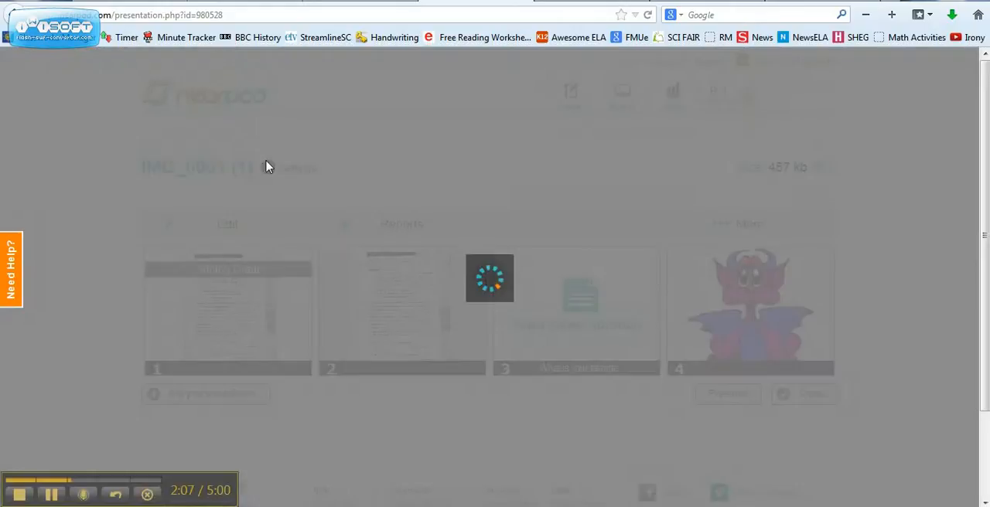
left_click_drag(420, 239, 180, 214)
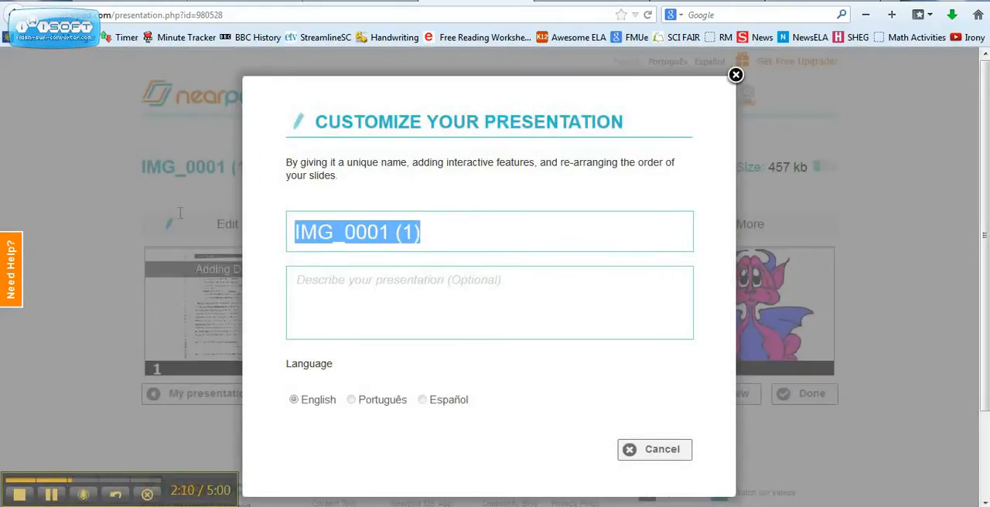
left_click_drag(417, 246, 197, 217)
double_click(407, 239)
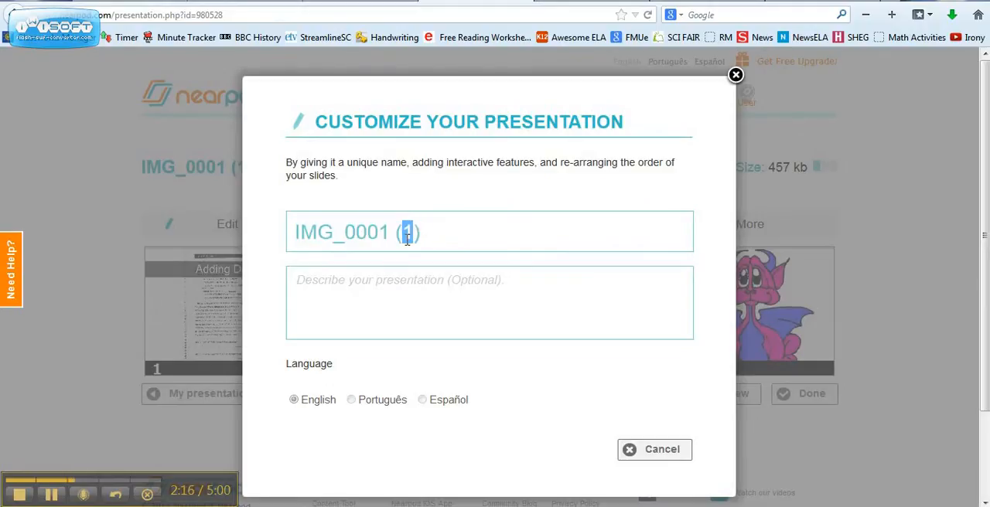
triple_click(407, 240)
double_click(406, 240)
left_click(679, 464)
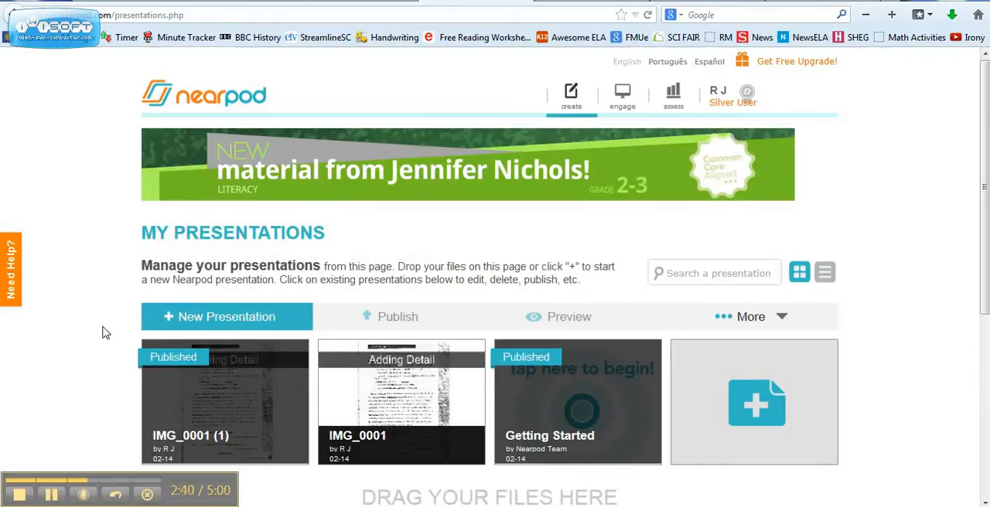
Launch a live session of IMG_0001 (1) without resuming the earlier session, and dismiss the session PIN notice
left_click(263, 358)
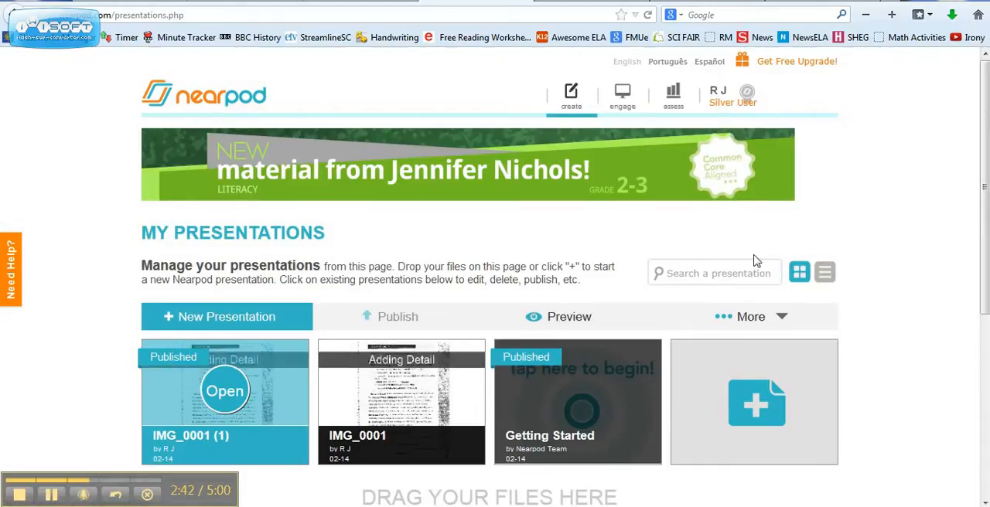
left_click(762, 318)
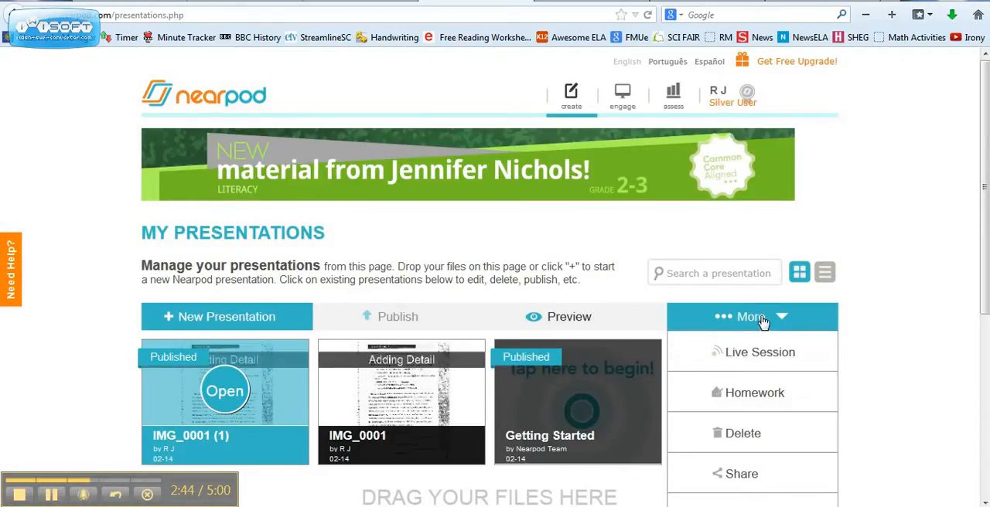
left_click(747, 350)
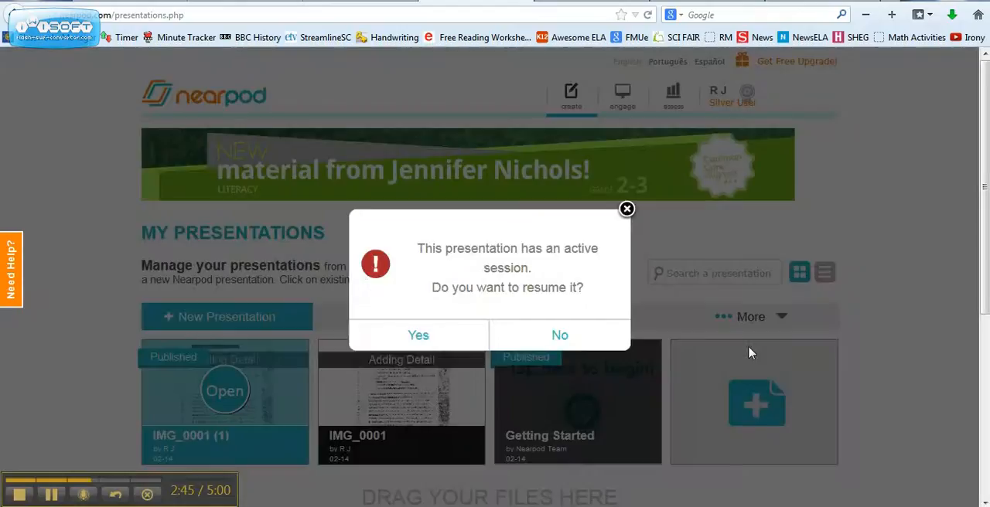
left_click(565, 351)
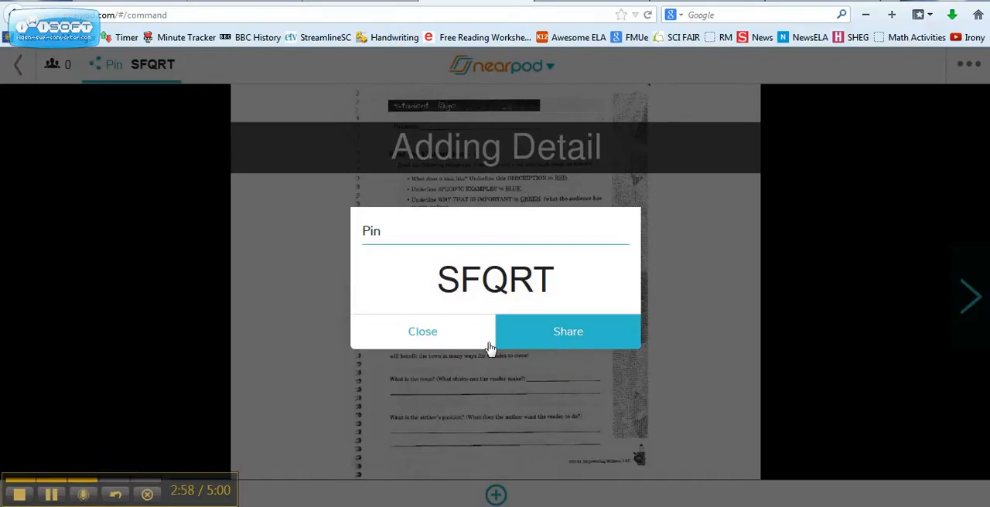
left_click(380, 335)
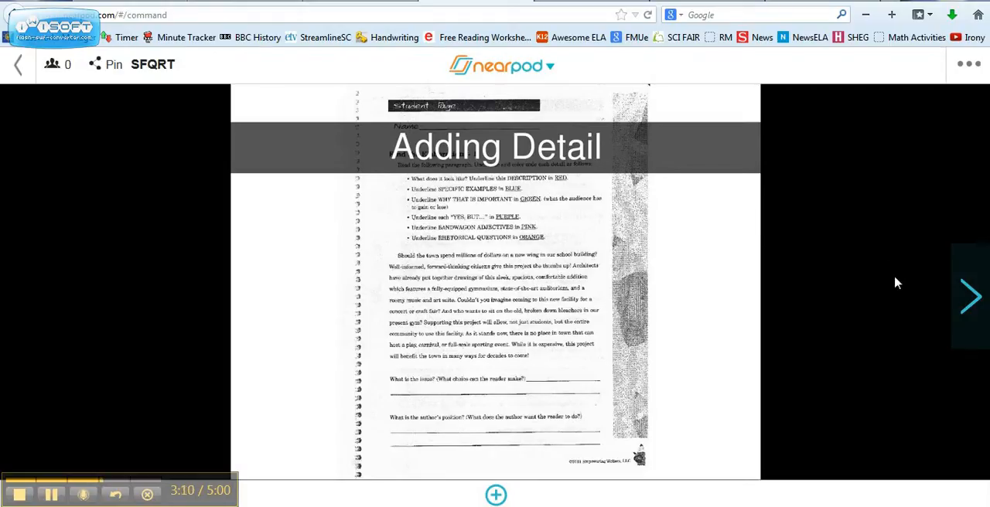
Advance the live session from the title slide through the student list, worksheet and favorite color question to the dragon image
left_click(972, 298)
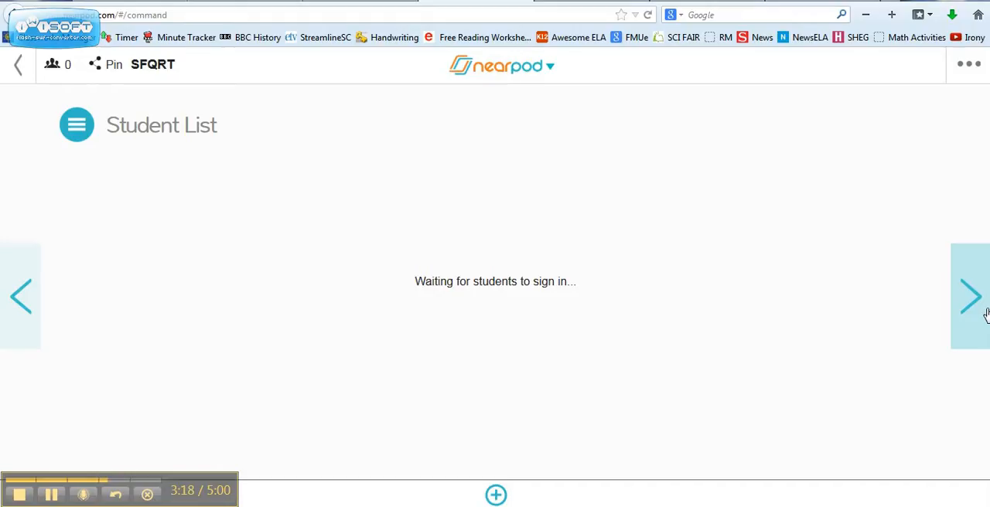
left_click(971, 298)
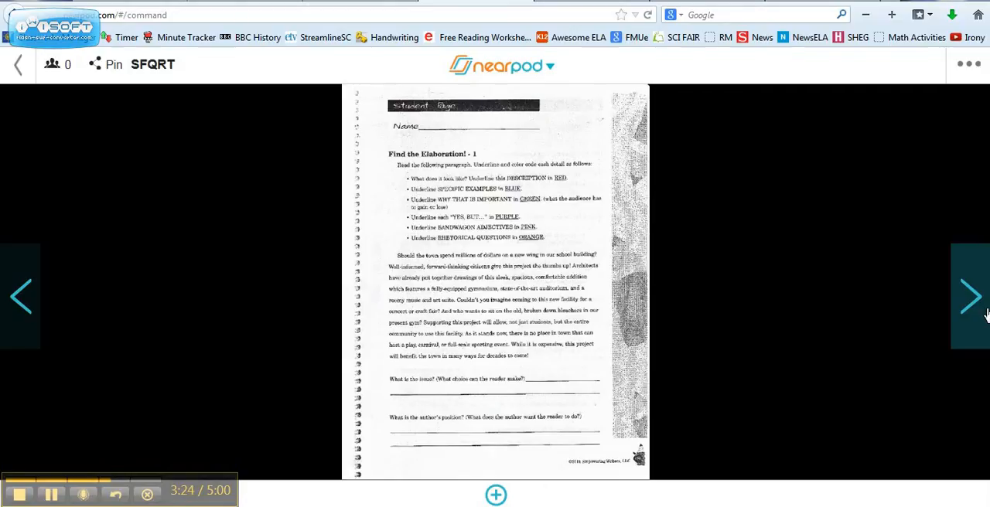
left_click(986, 313)
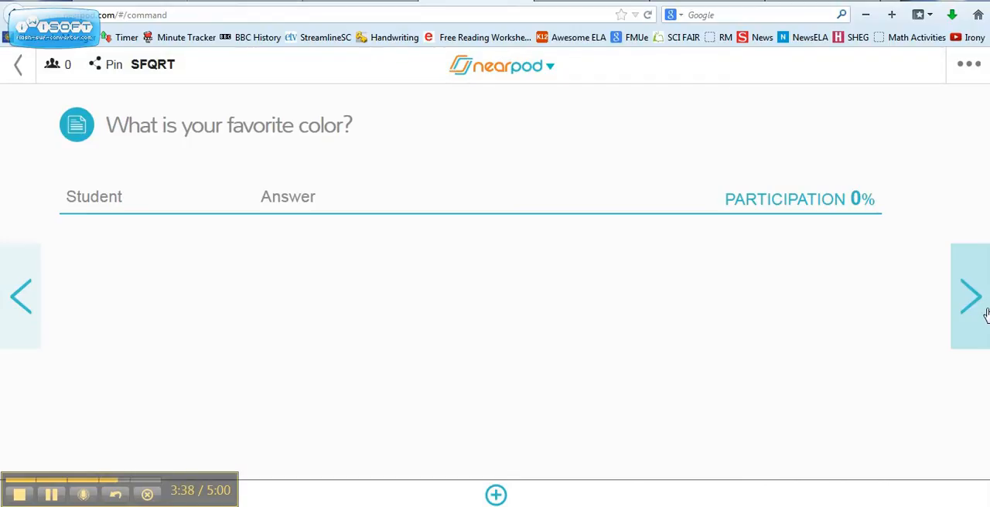
left_click(971, 297)
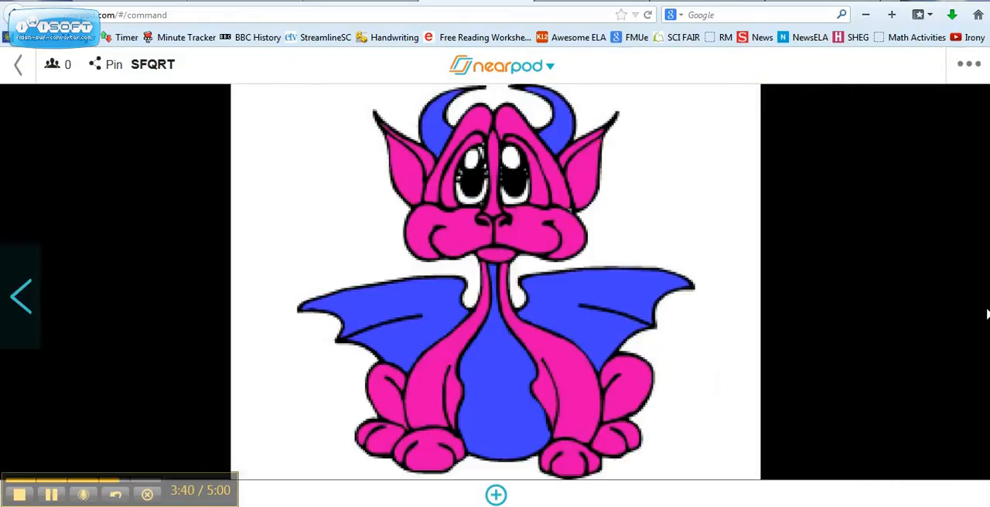